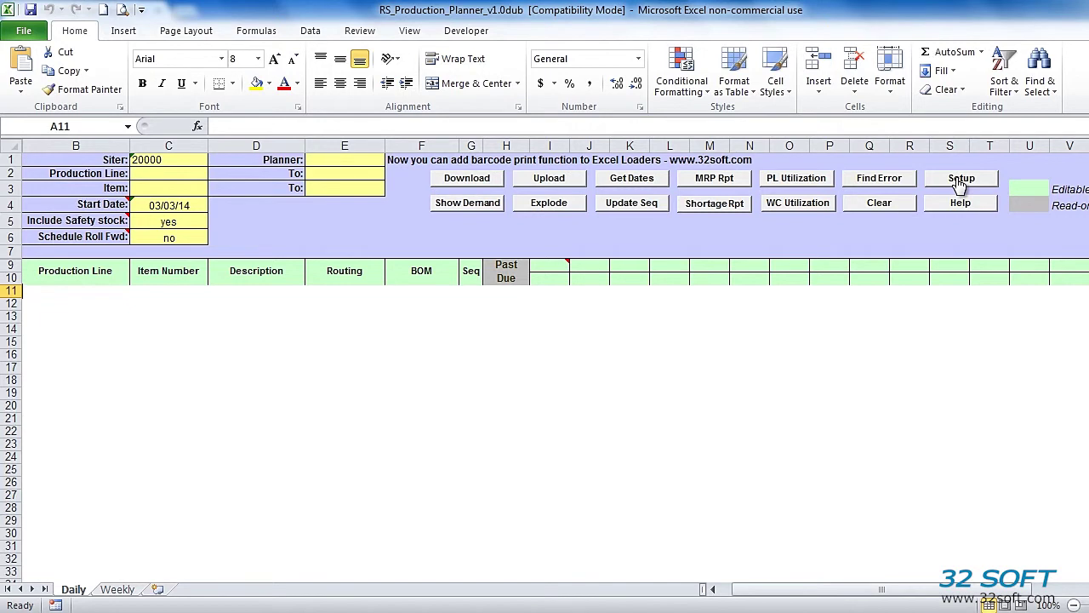
# Select the TEST32Soft database as the planner's data source and confirm the selection.
pyautogui.click(961, 183)
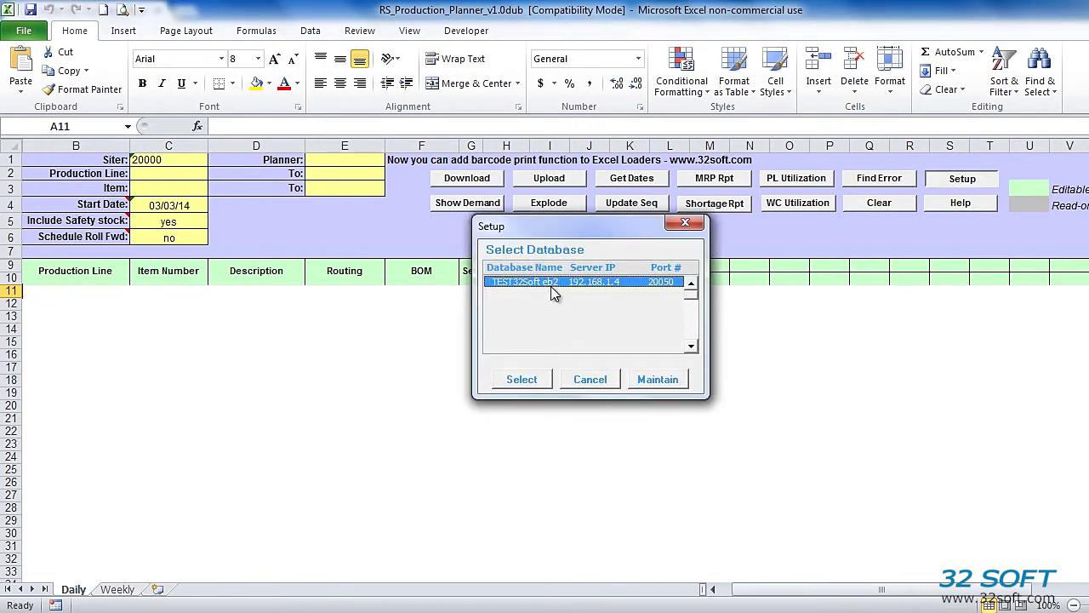
pyautogui.click(527, 380)
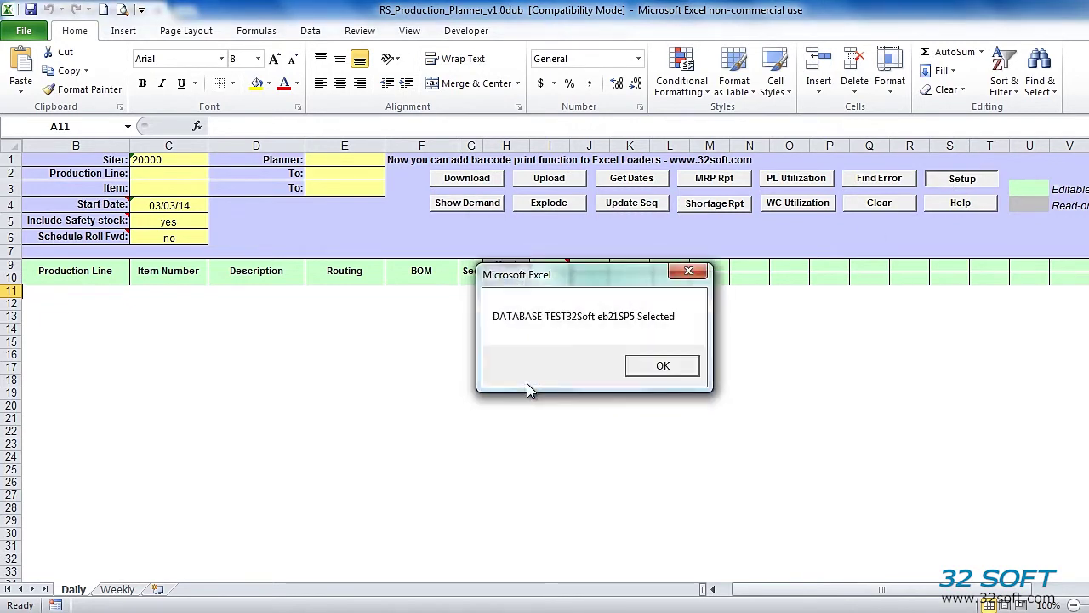
pyautogui.click(640, 368)
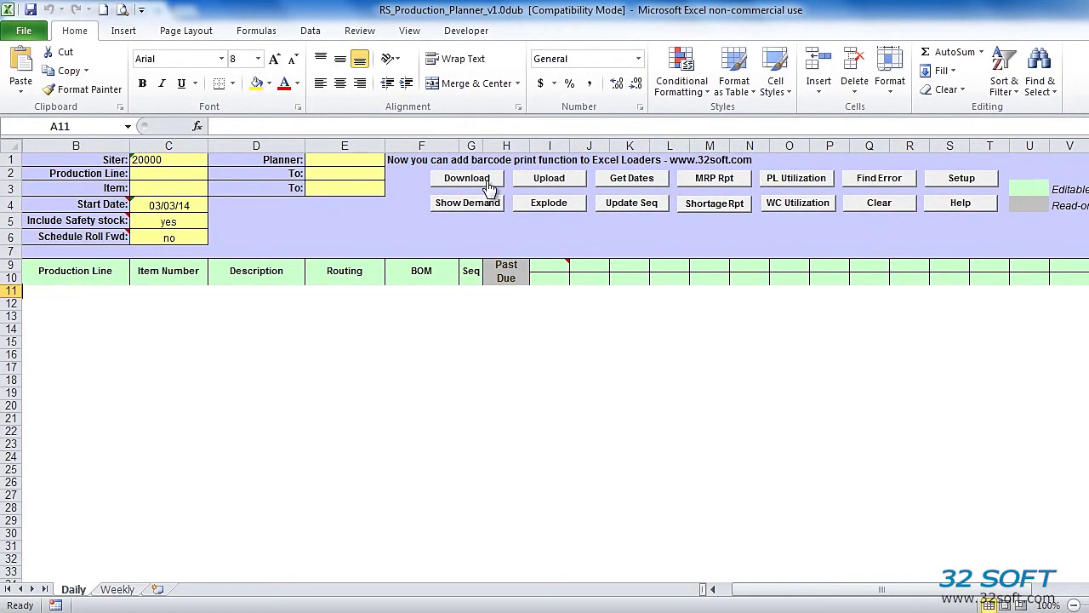
# Download the production schedule for site 20000, logging in with the user ID and the account password.
pyautogui.click(490, 184)
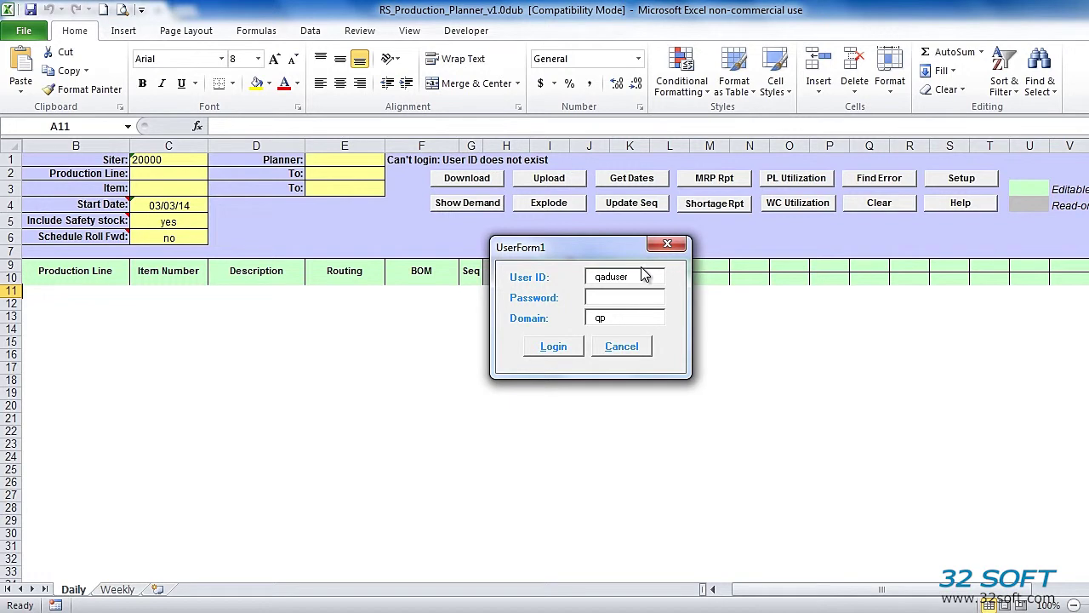
pyautogui.moveTo(575, 277); pyautogui.dragTo(510, 275)
pyautogui.write('mfg******')
pyautogui.click(555, 348)
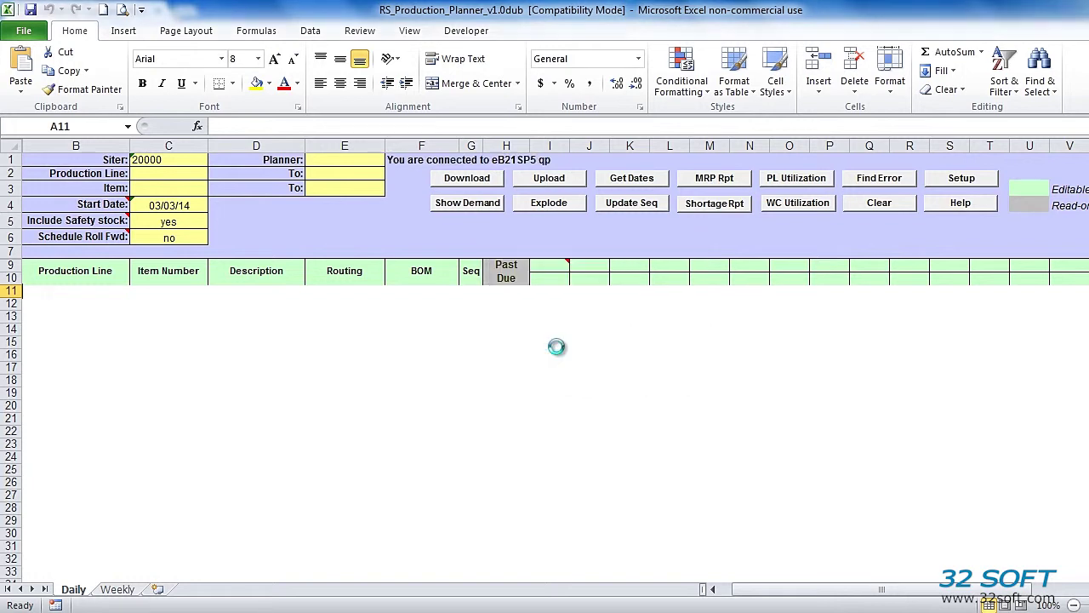
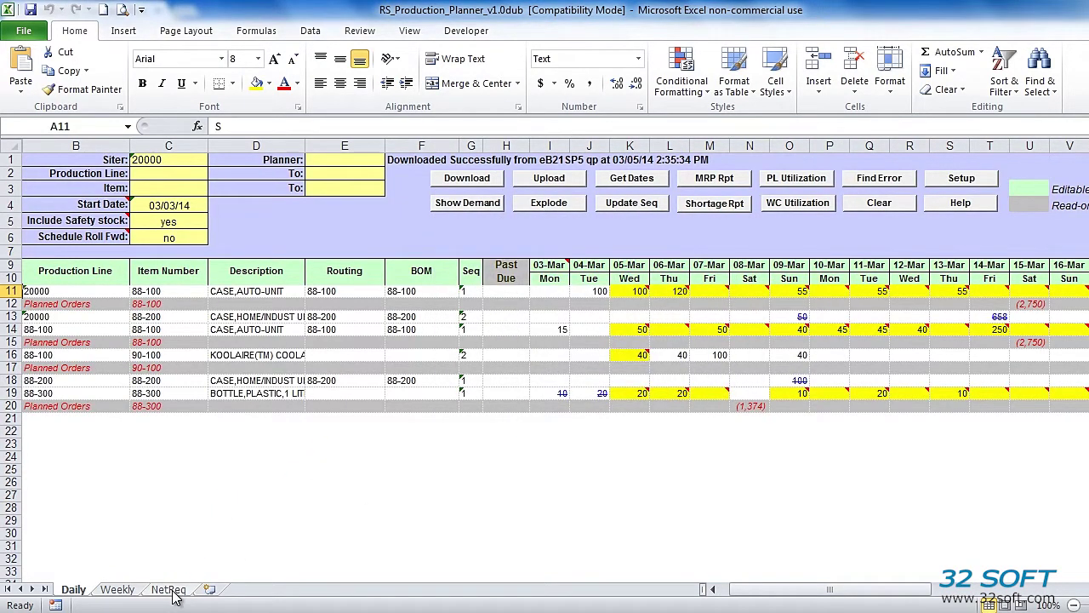
# Review the net MRP requirements for items 88-100 and 90-100 from 04-Mar to 07-Mar on the NetReq sheet.
pyautogui.click(169, 589)
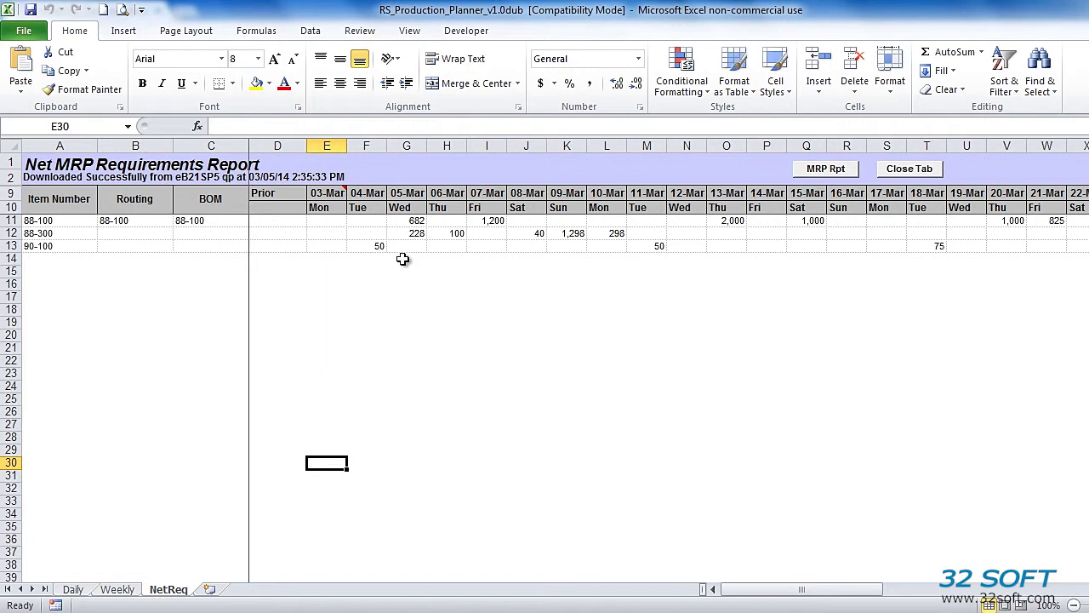
pyautogui.click(414, 223)
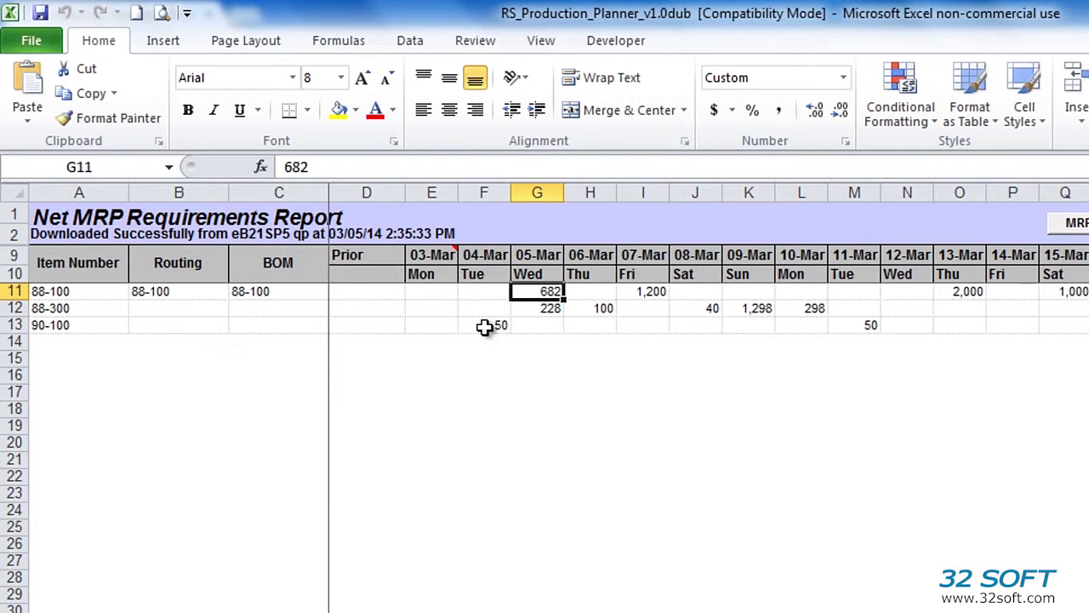
pyautogui.moveTo(484, 328); pyautogui.dragTo(660, 334)
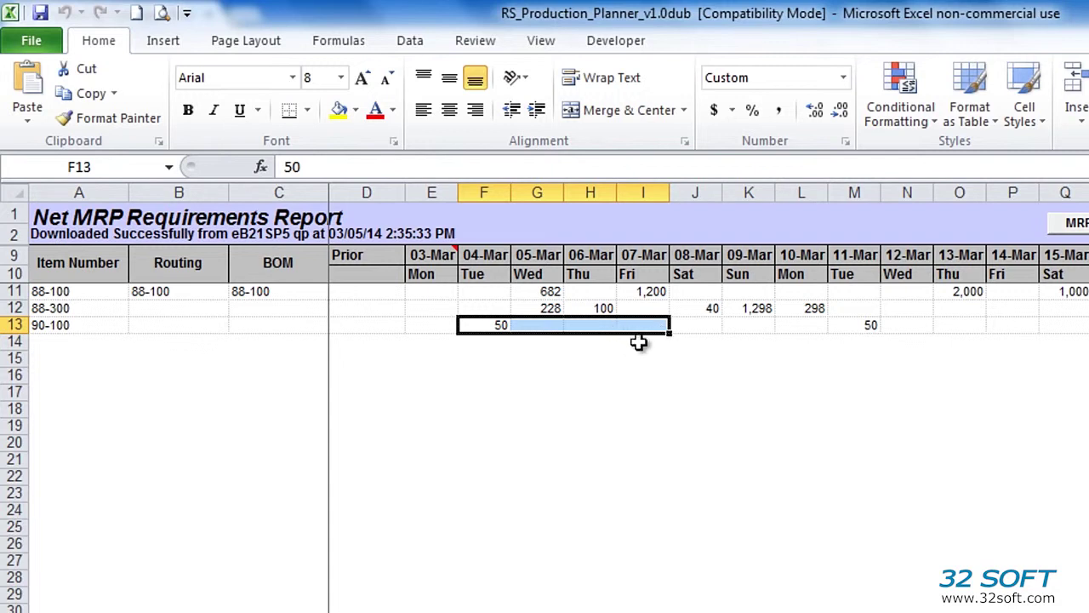
pyautogui.click(494, 329)
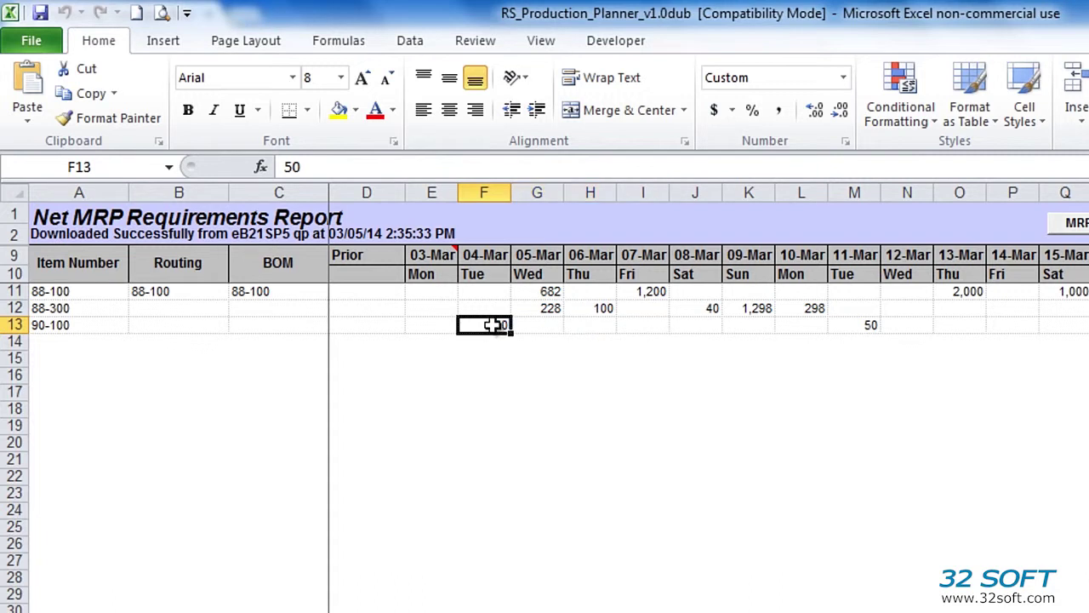
pyautogui.click(663, 324)
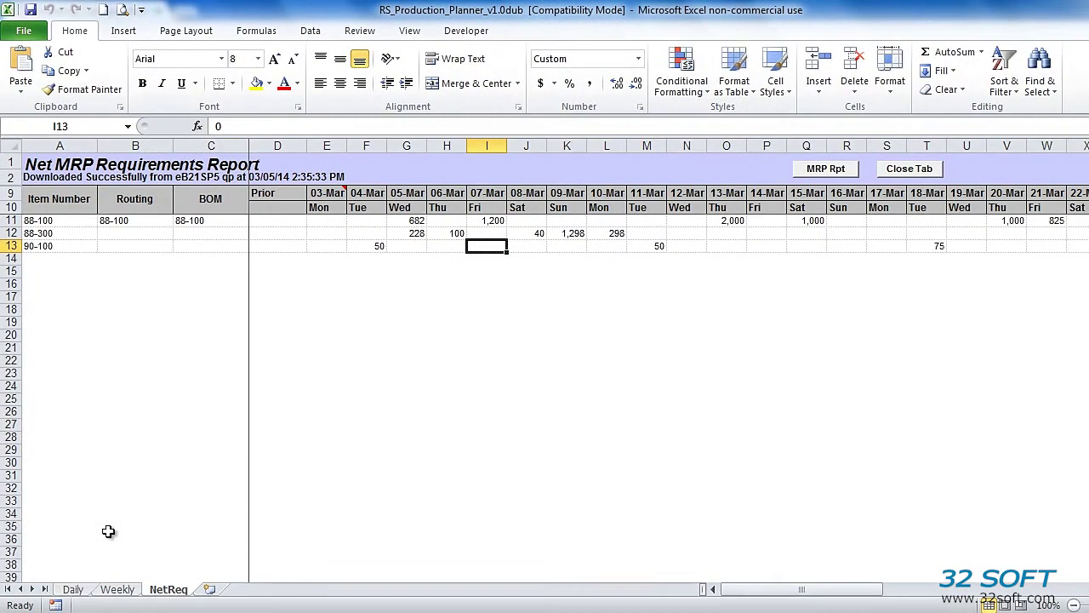
# Examine the planned-order rows, highlighted cells and struck-through quantities of the schedule on the Daily sheet.
pyautogui.click(73, 590)
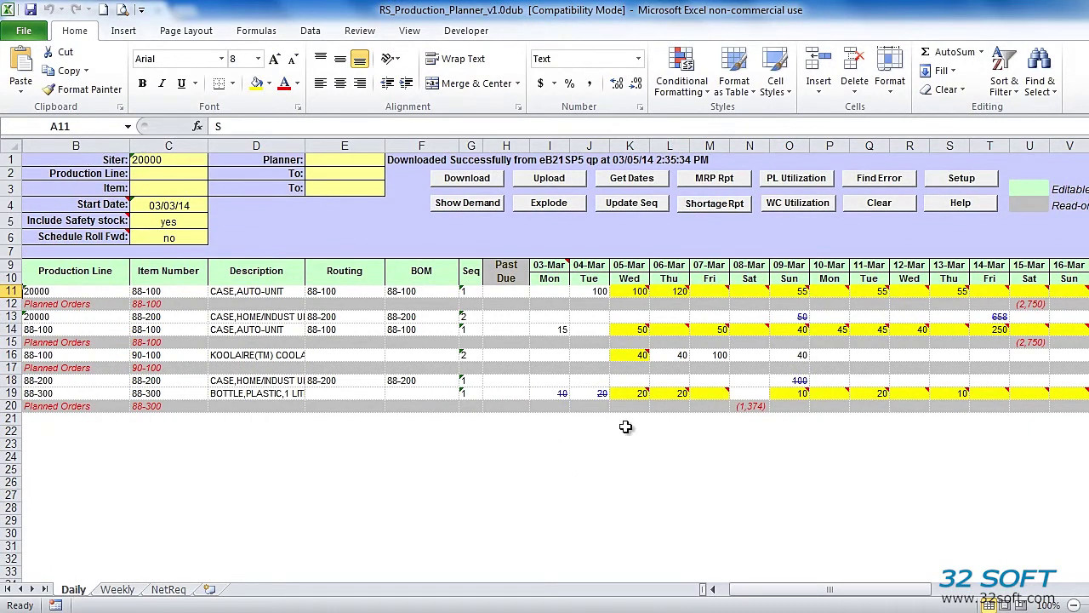
pyautogui.moveTo(797, 324)
pyautogui.moveTo(634, 293)
pyautogui.click(7, 305)
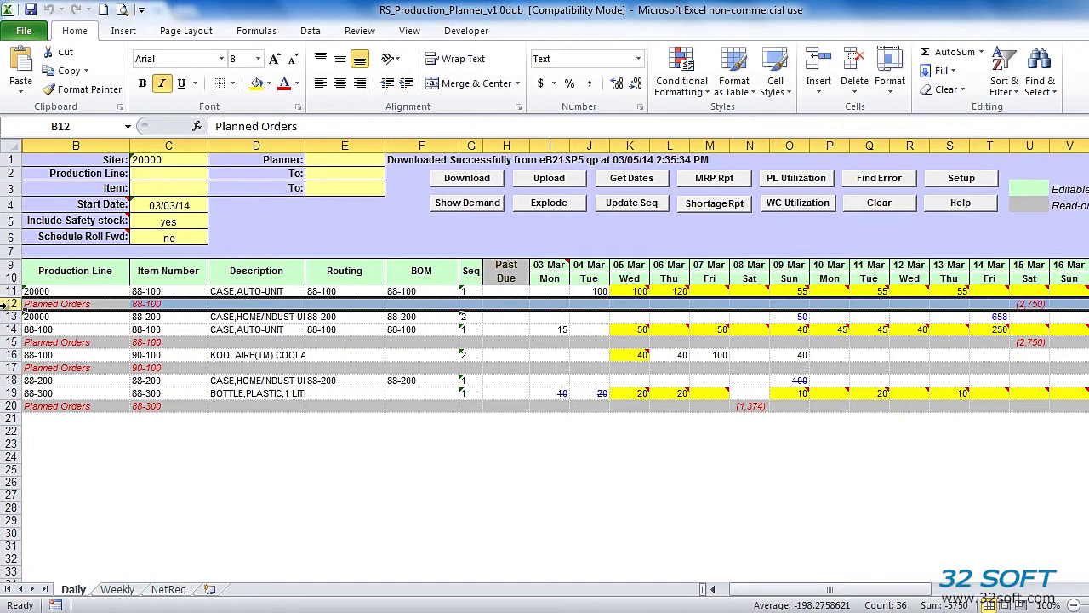
pyautogui.click(674, 330)
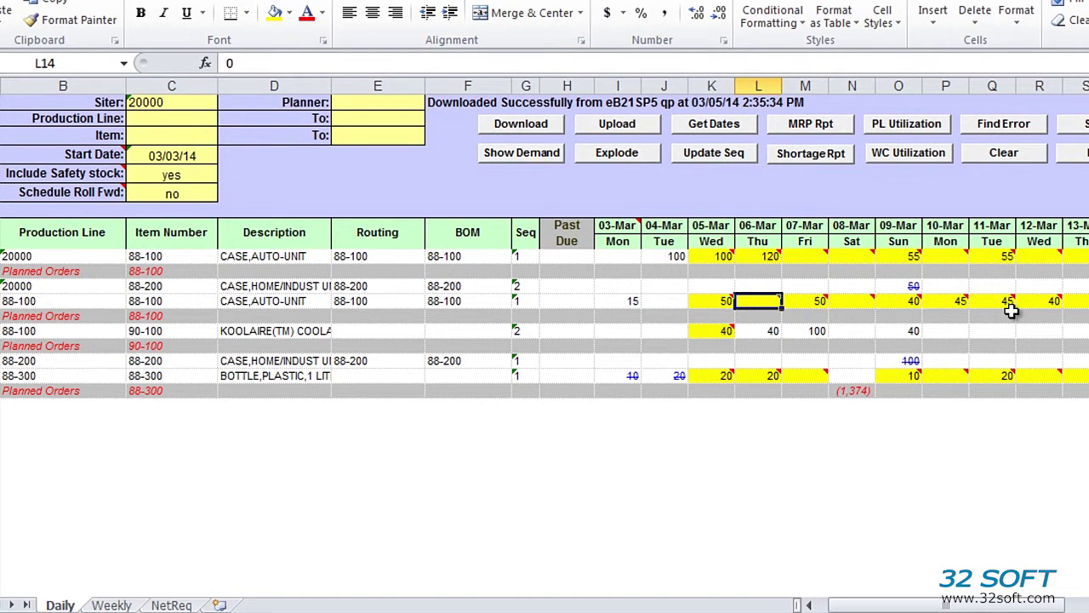
pyautogui.moveTo(823, 381)
pyautogui.moveTo(719, 303)
pyautogui.moveTo(626, 377); pyautogui.dragTo(678, 378)
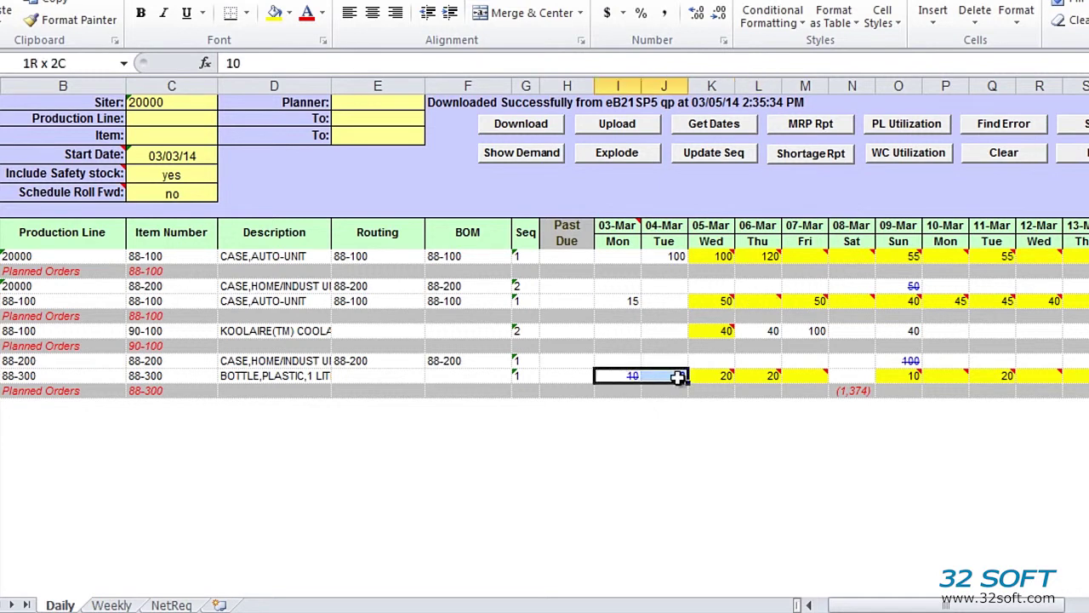
pyautogui.click(706, 460)
# View the MRP detail report for item 88-200 on production line 88-200 through to its end, and close it.
pyautogui.click(896, 364)
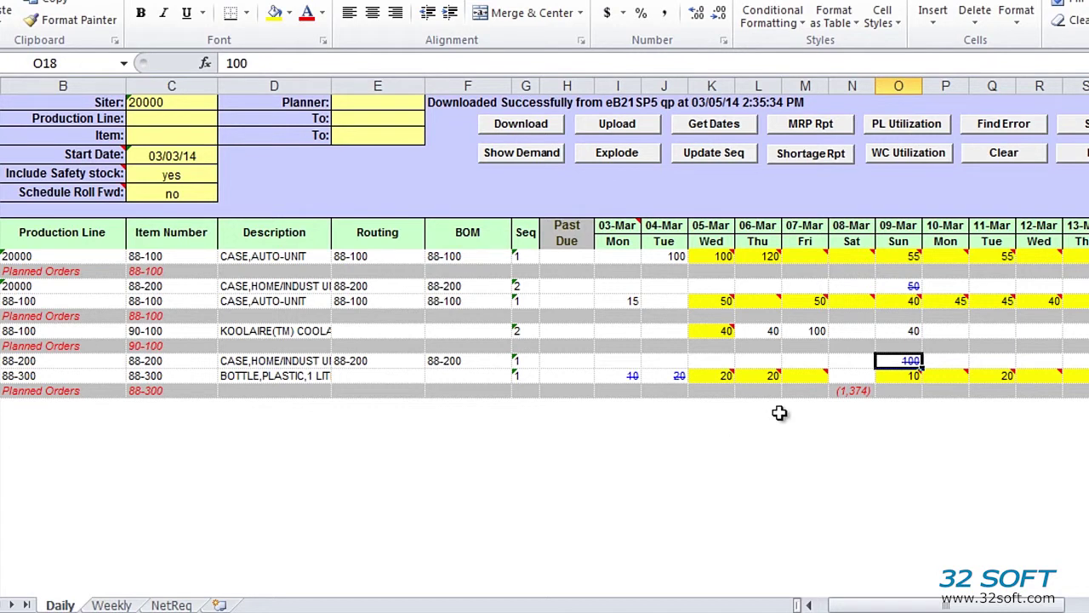
pyautogui.click(813, 127)
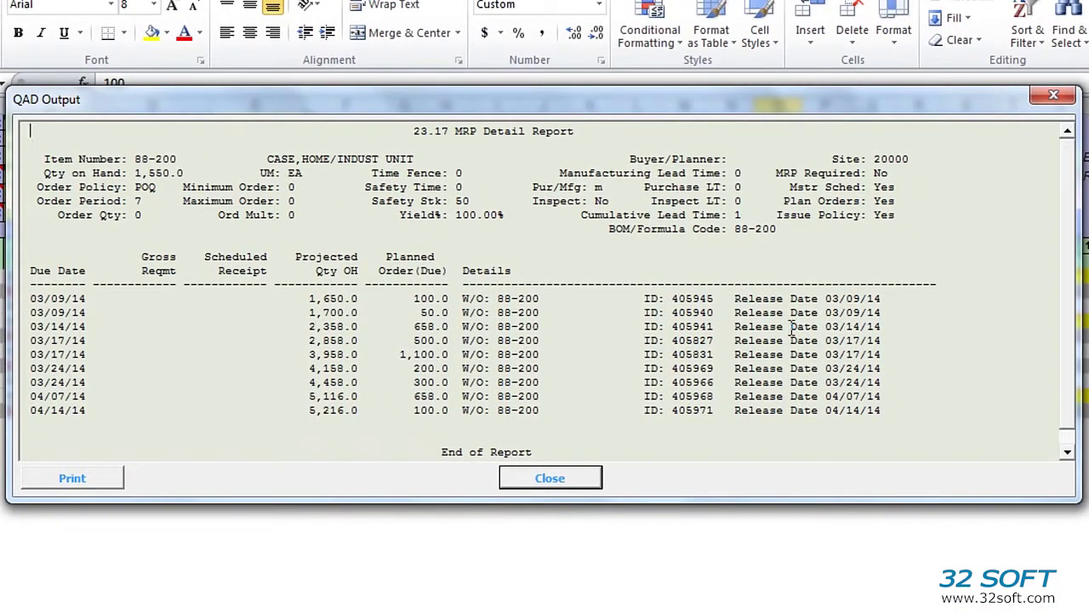
pyautogui.click(1068, 457)
pyautogui.click(1068, 457)
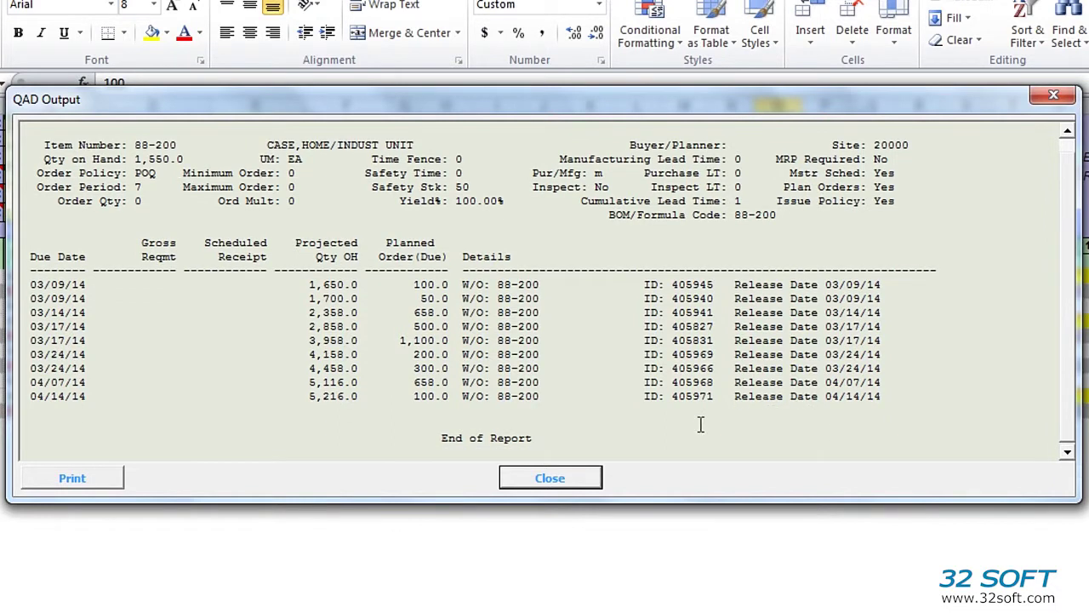
pyautogui.click(582, 478)
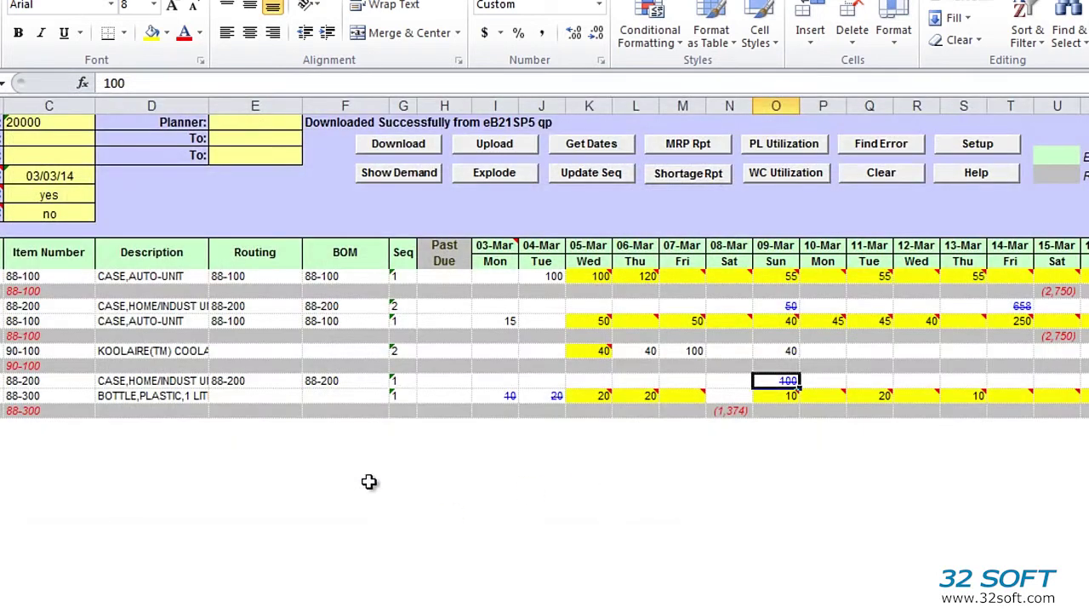
# Schedule 50 of item 88-100 on line 20000 for 07-Mar and 100 of item 90-100 on line 88-100 for 08-Mar.
pyautogui.click(17, 410)
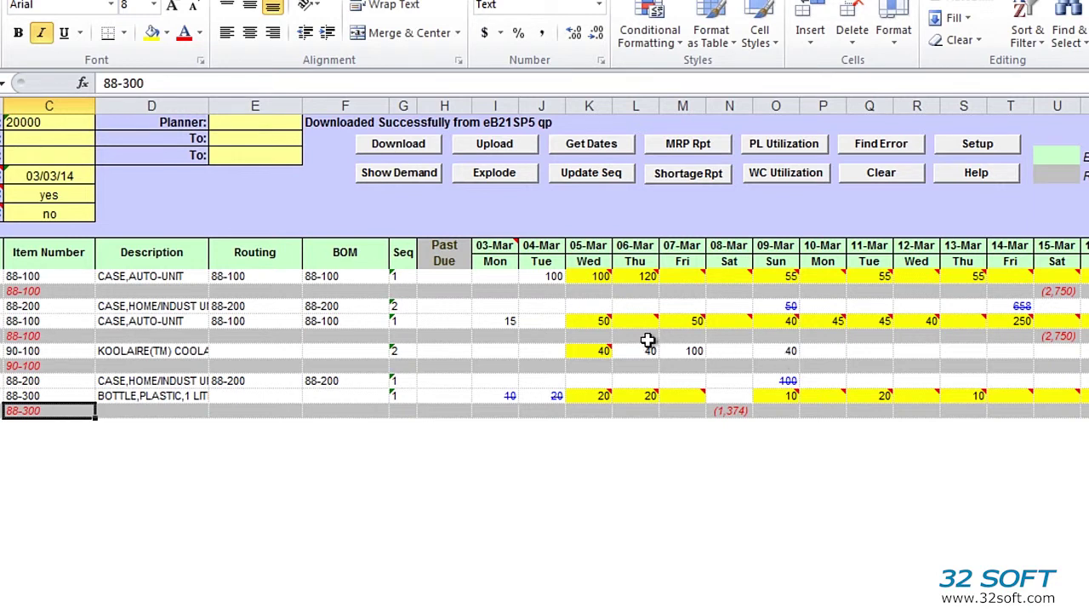
pyautogui.moveTo(877, 322)
pyautogui.click(692, 279)
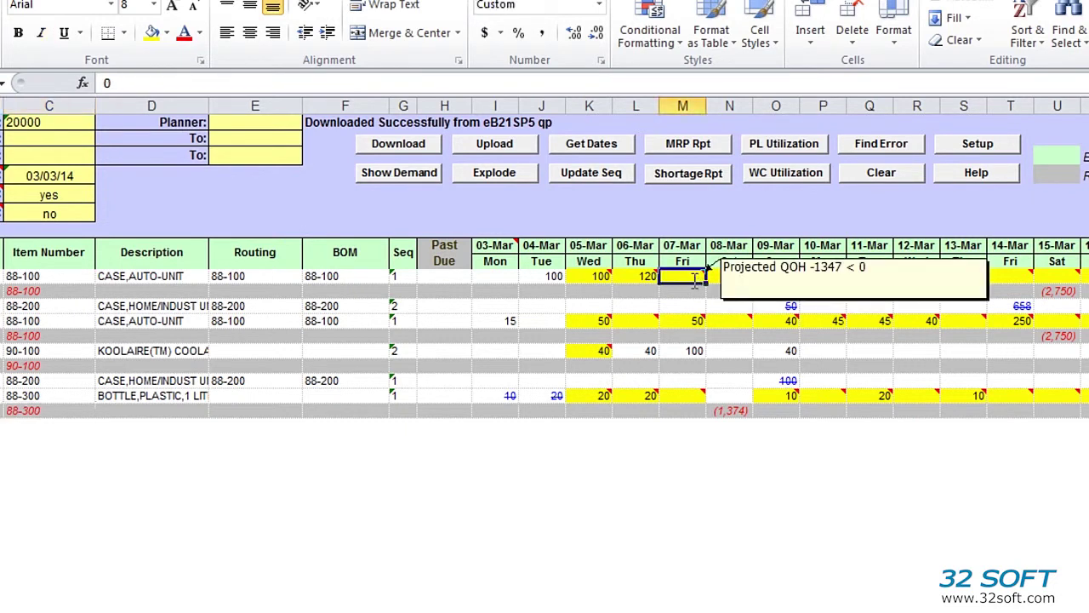
pyautogui.write('5')
pyautogui.hotkey('ctrl', 'Return')
pyautogui.write('0')
pyautogui.hotkey('ctrl', 'Return')
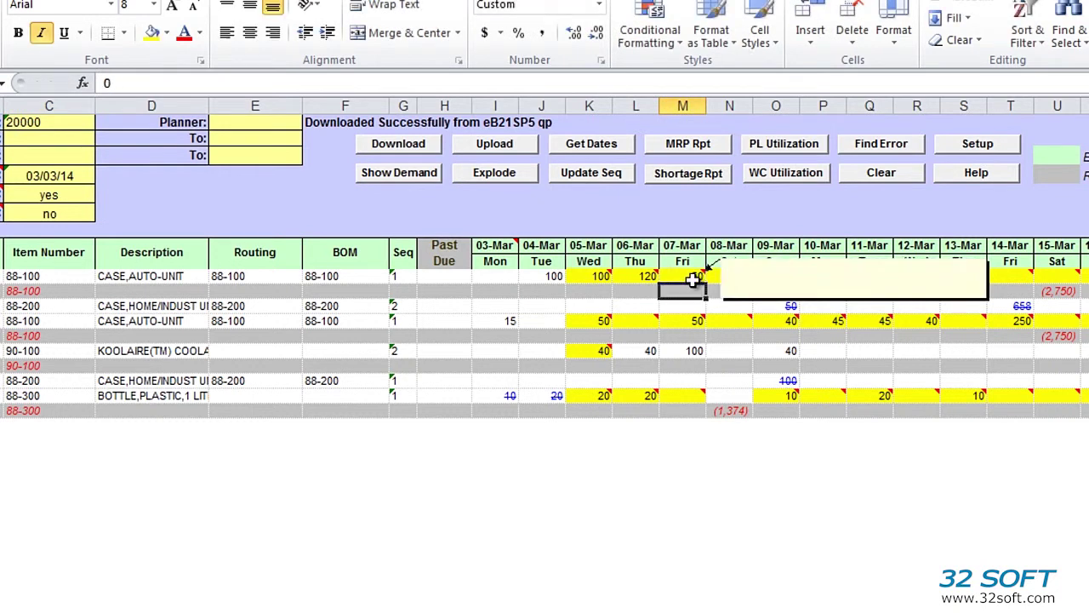
pyautogui.click(734, 351)
pyautogui.write('100')
pyautogui.press('Return')
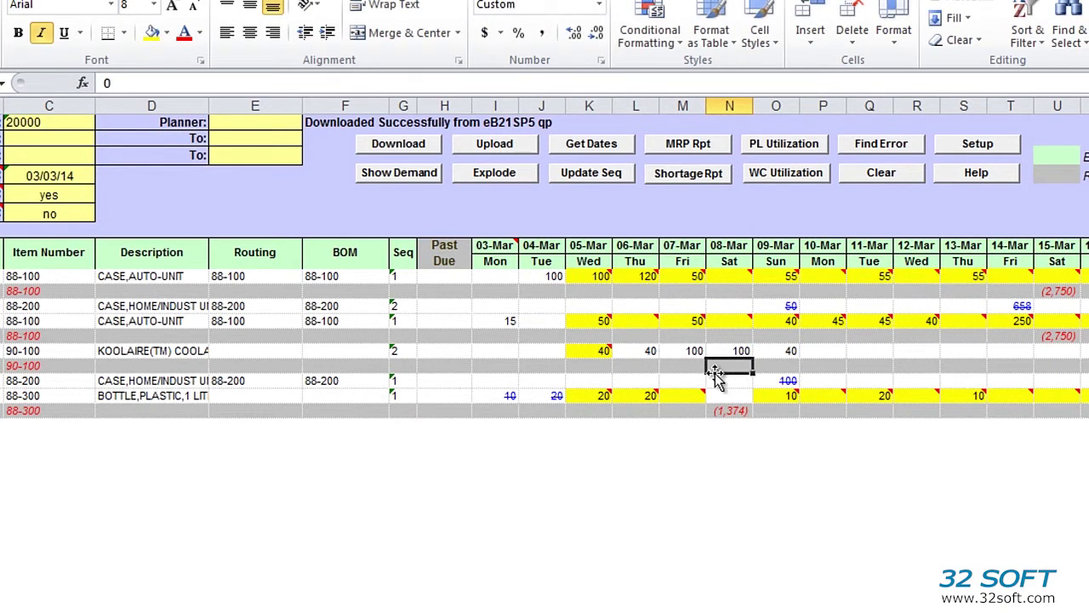
# Generate the work center utilization report with all detail rows expanded, and review its dates, load hours and remaining capacity.
pyautogui.click(783, 177)
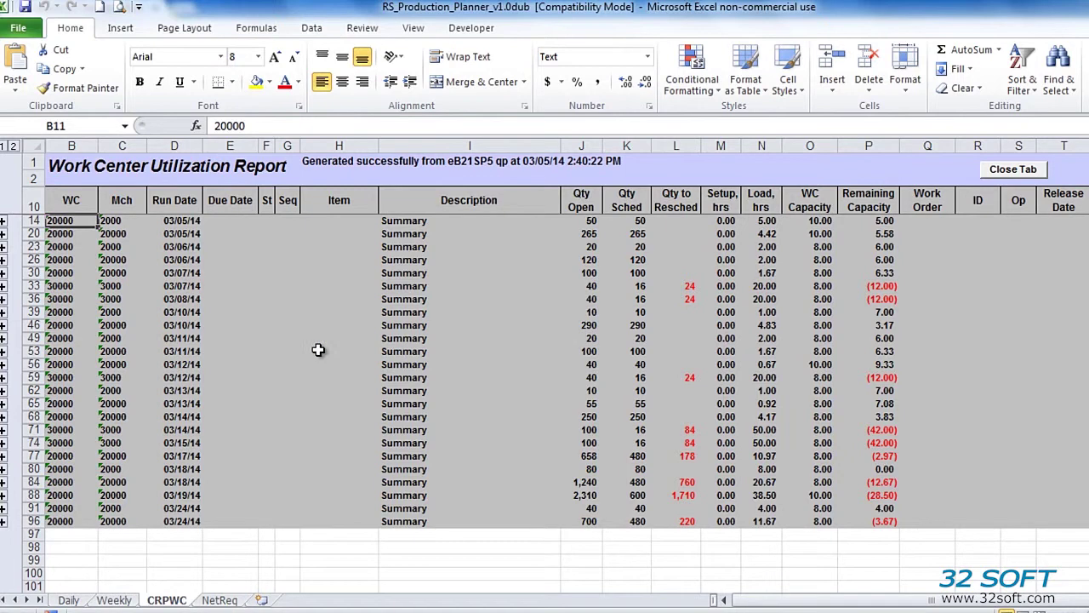
pyautogui.click(17, 148)
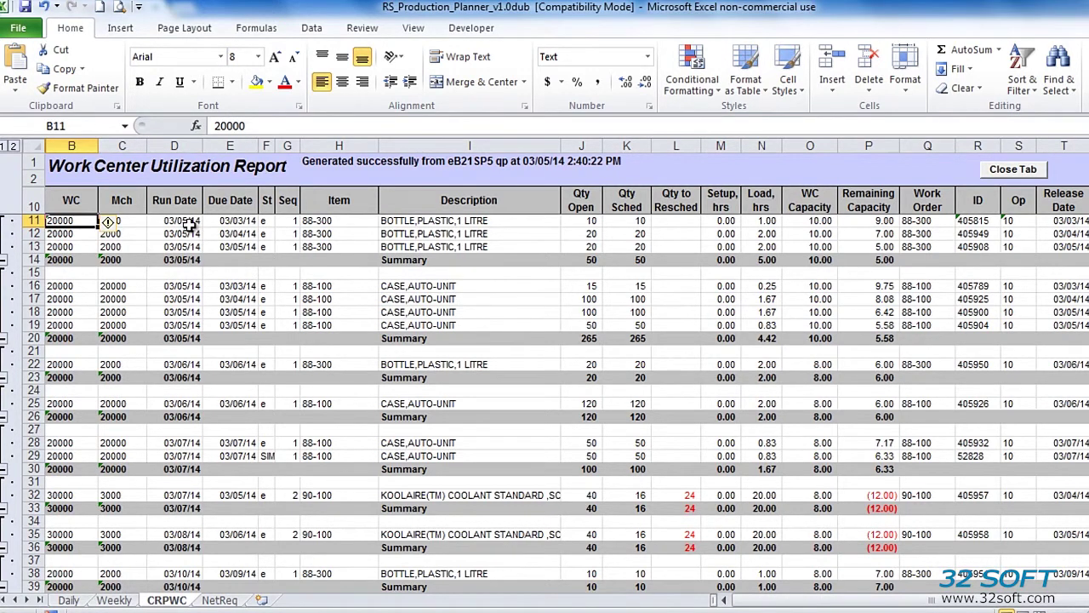
pyautogui.moveTo(188, 223); pyautogui.dragTo(198, 252)
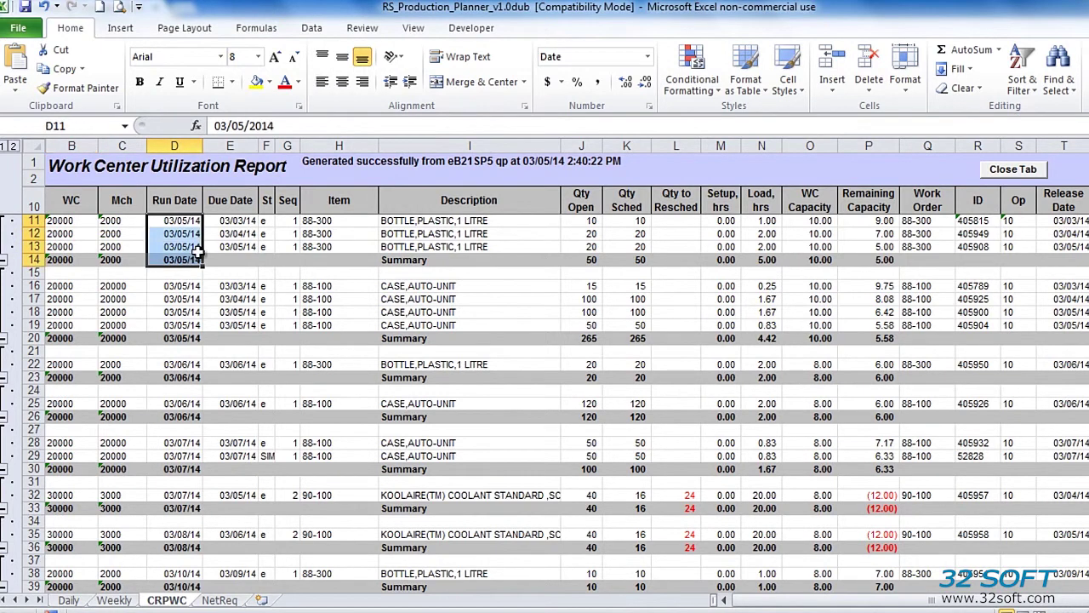
pyautogui.moveTo(243, 222); pyautogui.dragTo(240, 257)
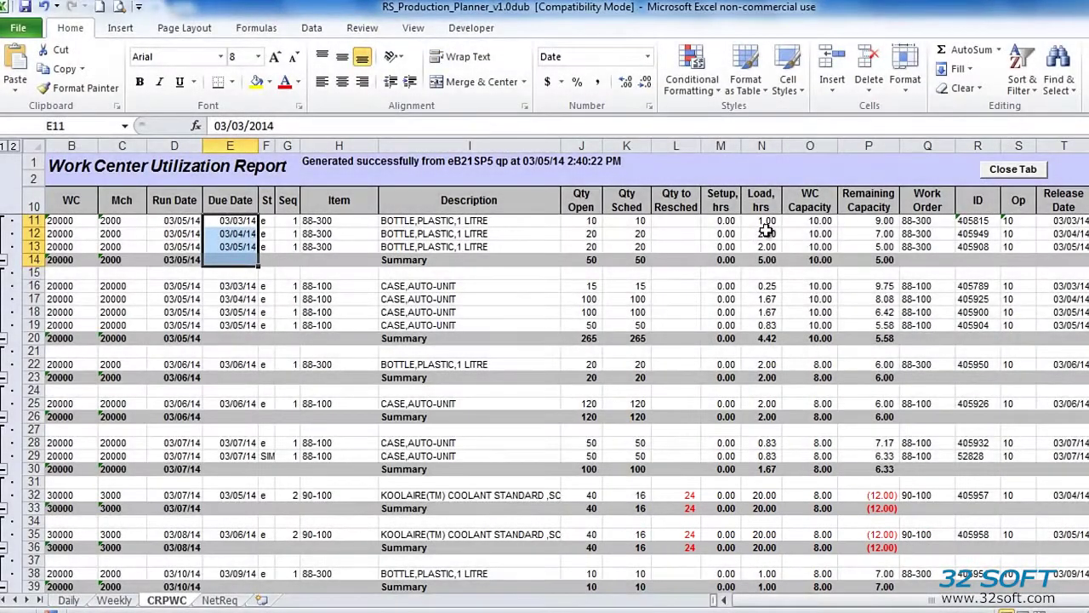
pyautogui.click(766, 222)
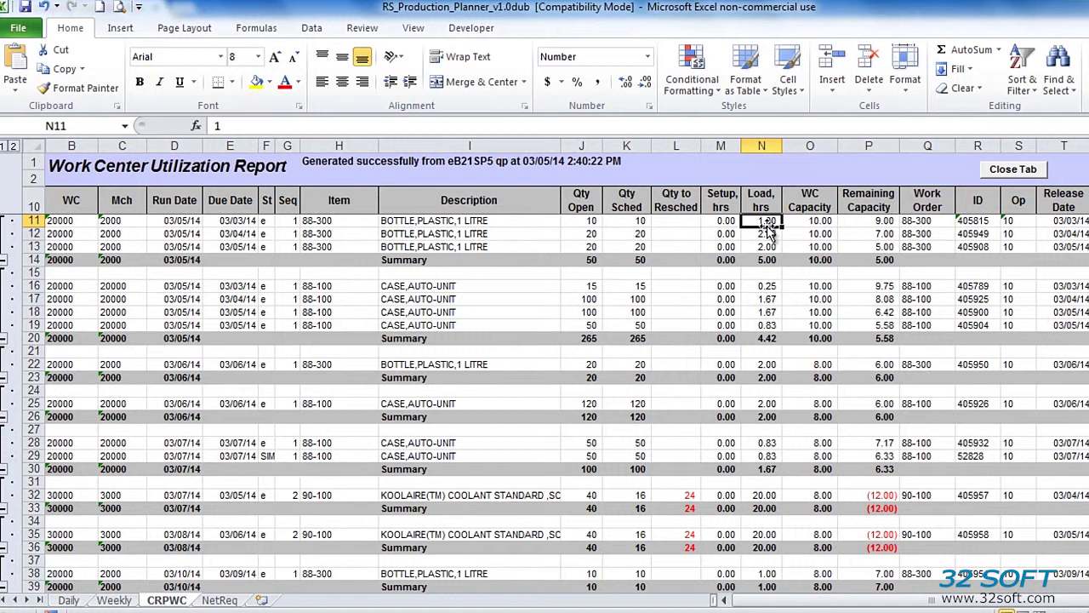
pyautogui.click(890, 224)
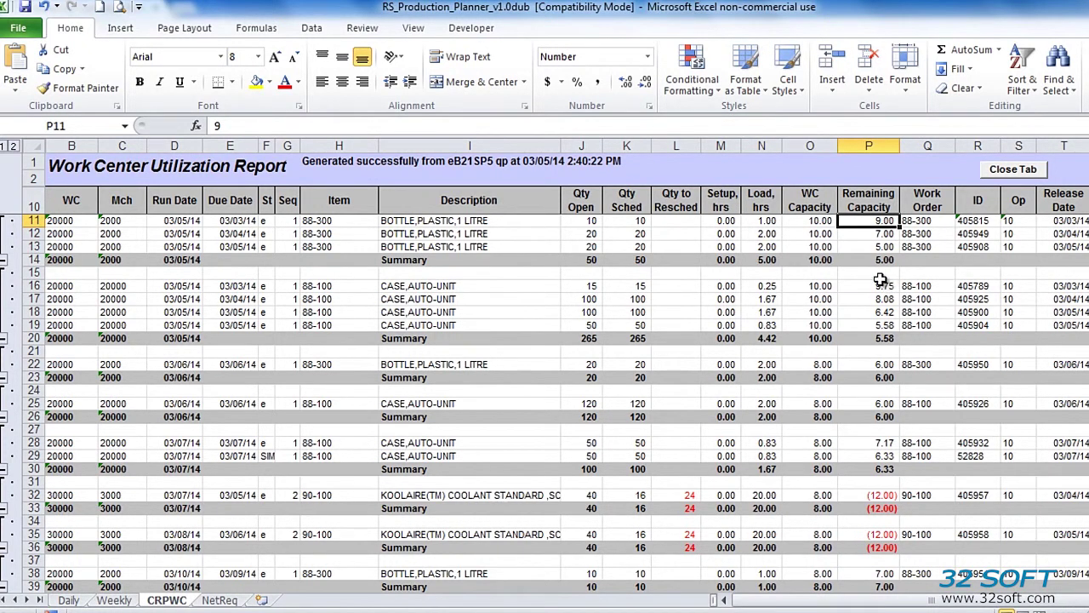
pyautogui.click(868, 494)
# Rename the CRPWC report sheet as CRPWC1.
pyautogui.rightClick(167, 600)
pyautogui.click(240, 449)
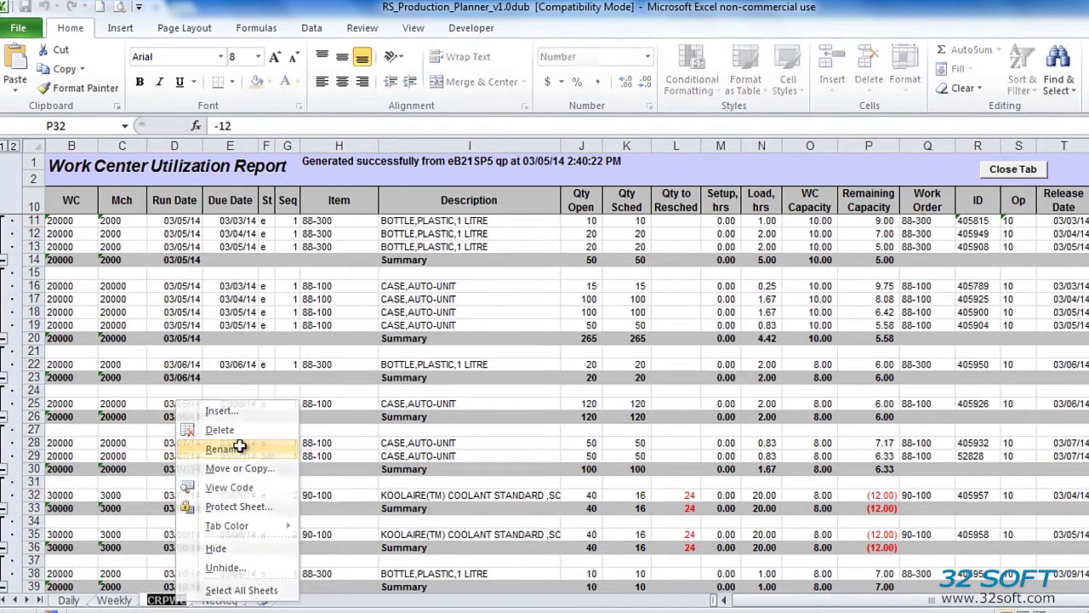
pyautogui.press('End')
pyautogui.write('1')
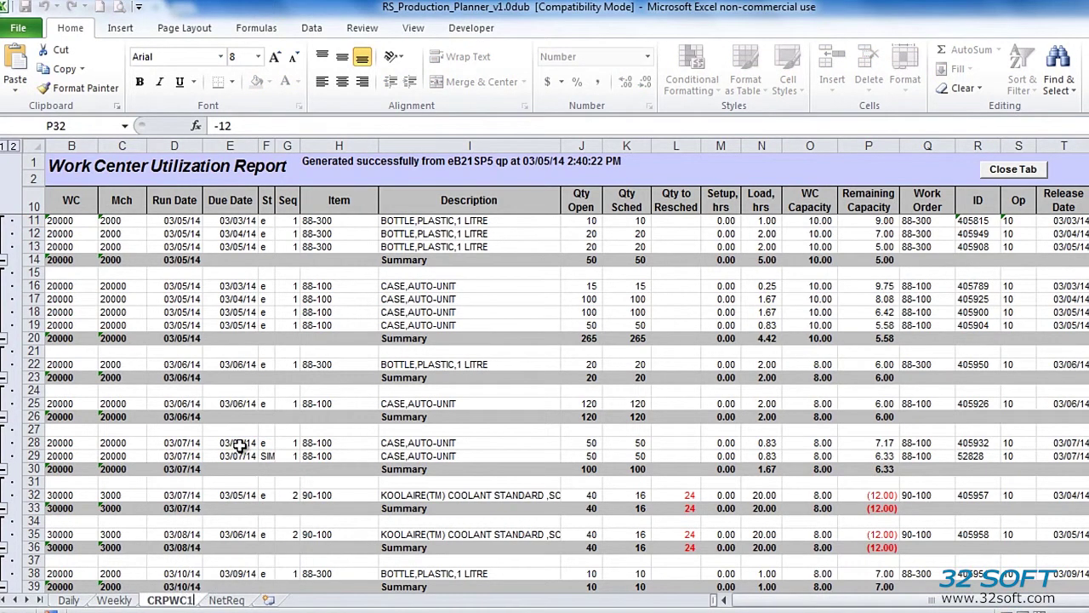
# Set Schedule Roll Fwd to yes on the Daily sheet and generate a new work center utilization report.
pyautogui.click(68, 600)
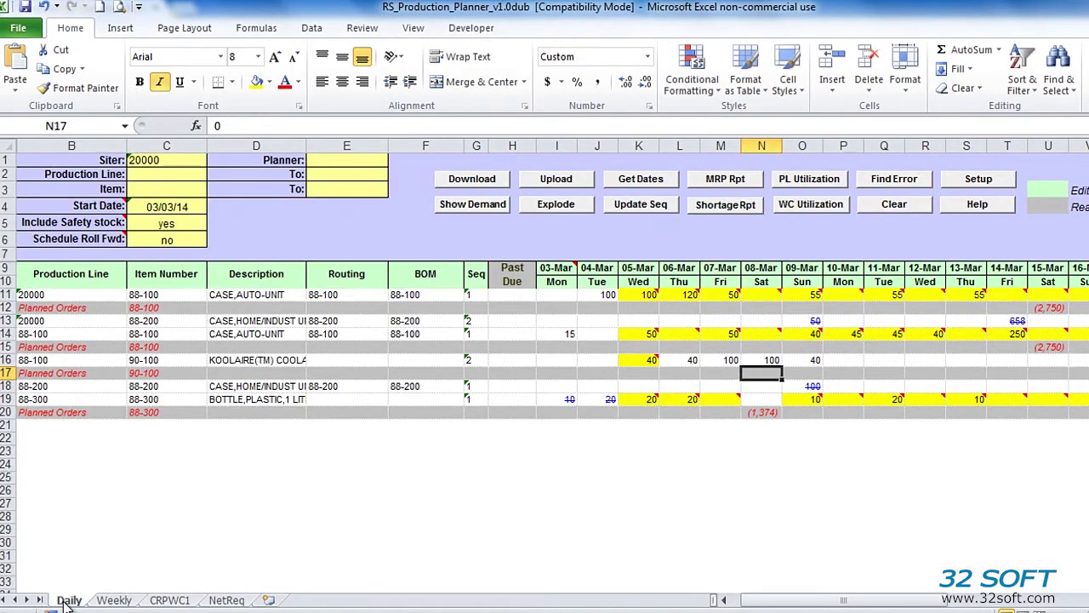
pyautogui.click(164, 241)
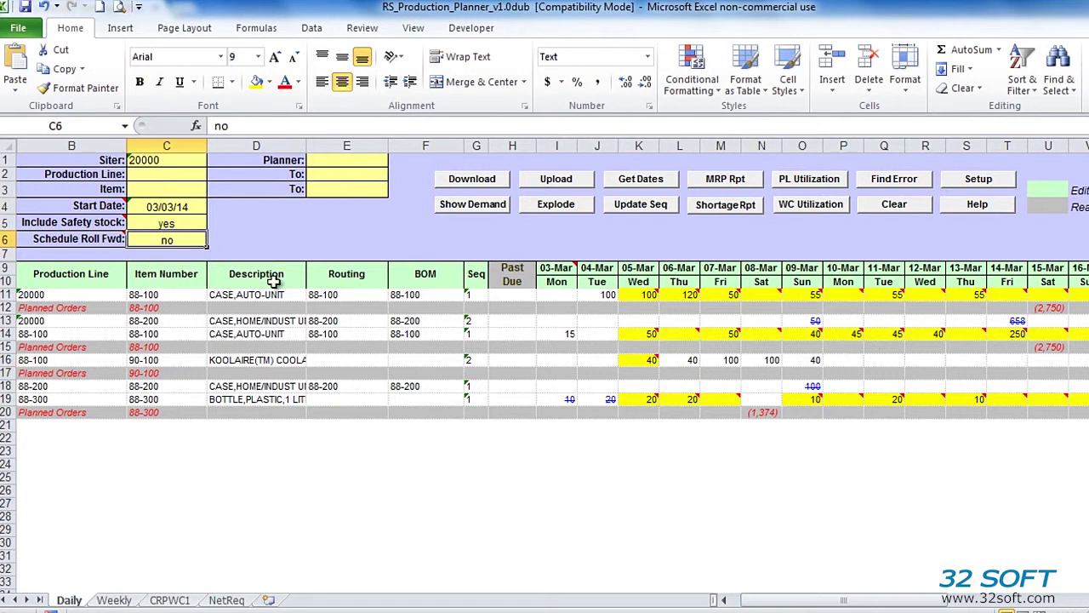
pyautogui.write('yes')
pyautogui.press('Return')
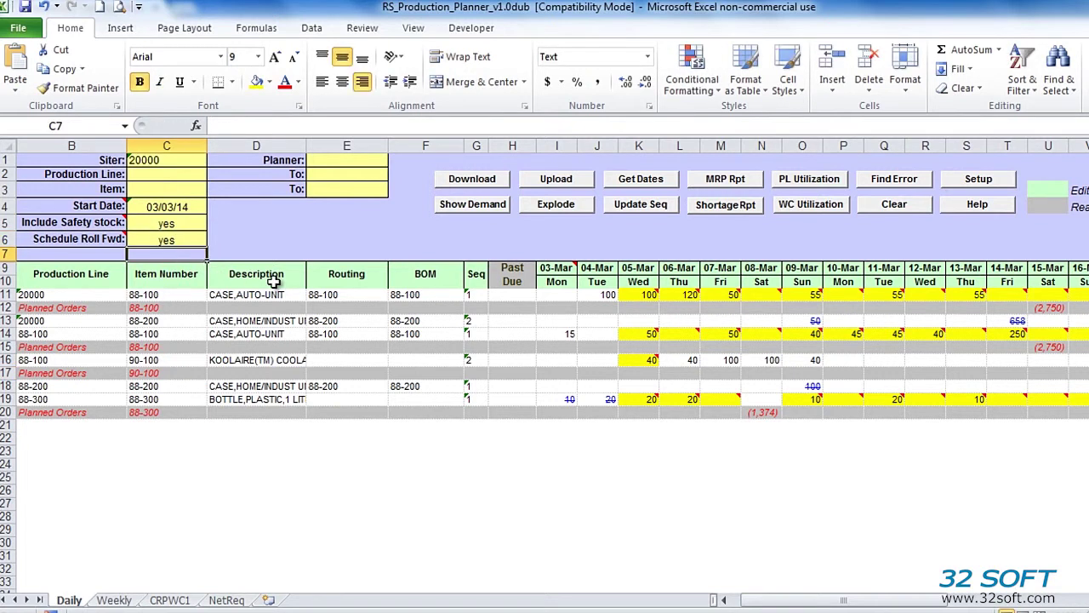
pyautogui.click(789, 206)
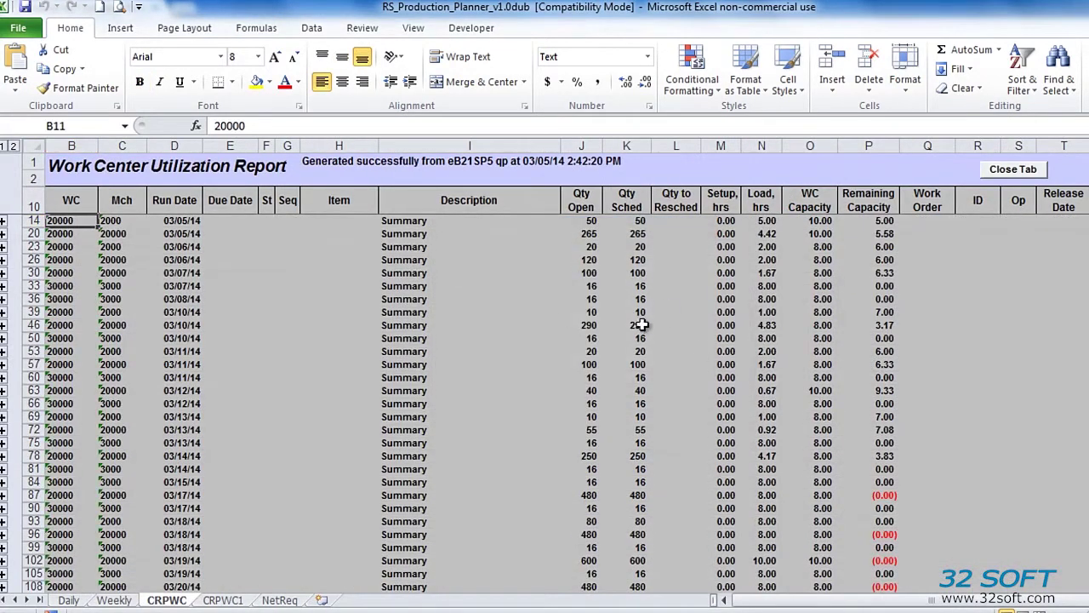
# Compare the remaining capacities in the CRPWC and CRPWC1 summary reports, and expand all detail rows of CRPWC.
pyautogui.moveTo(872, 223); pyautogui.dragTo(856, 413)
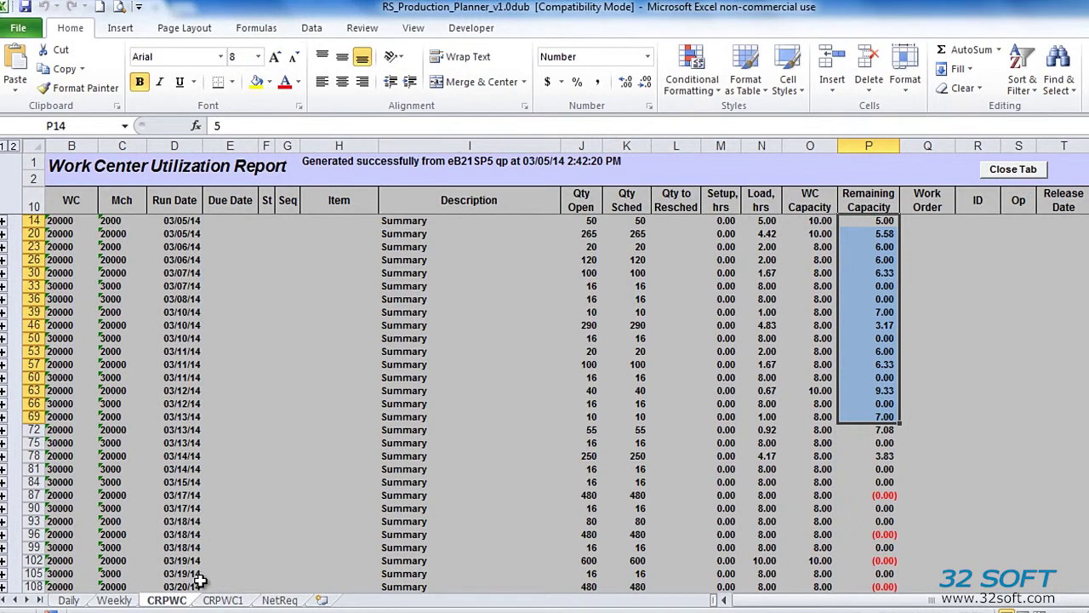
pyautogui.click(222, 600)
pyautogui.click(5, 148)
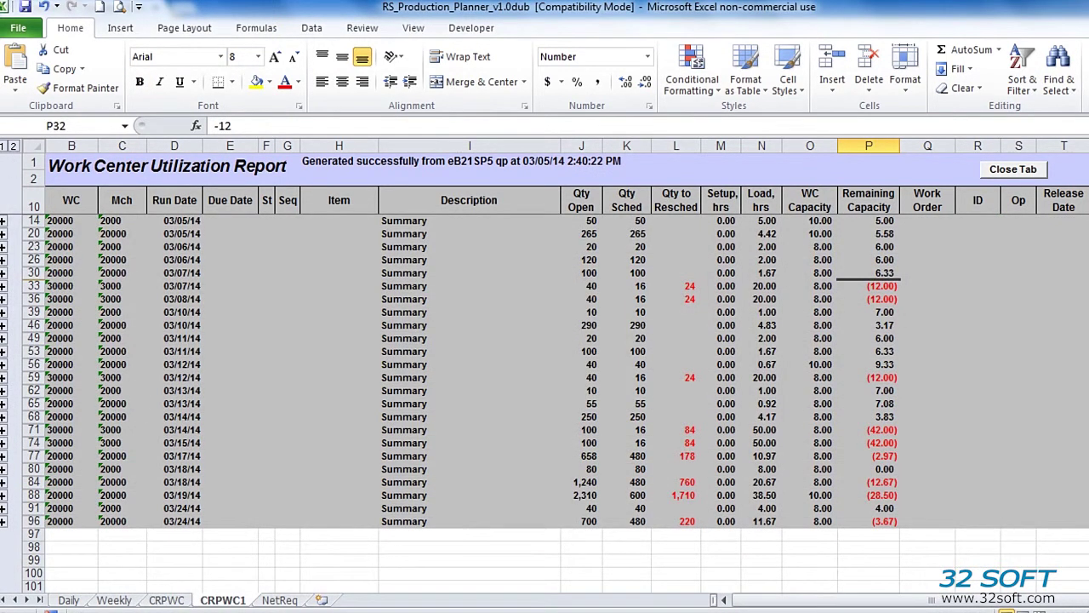
pyautogui.click(167, 601)
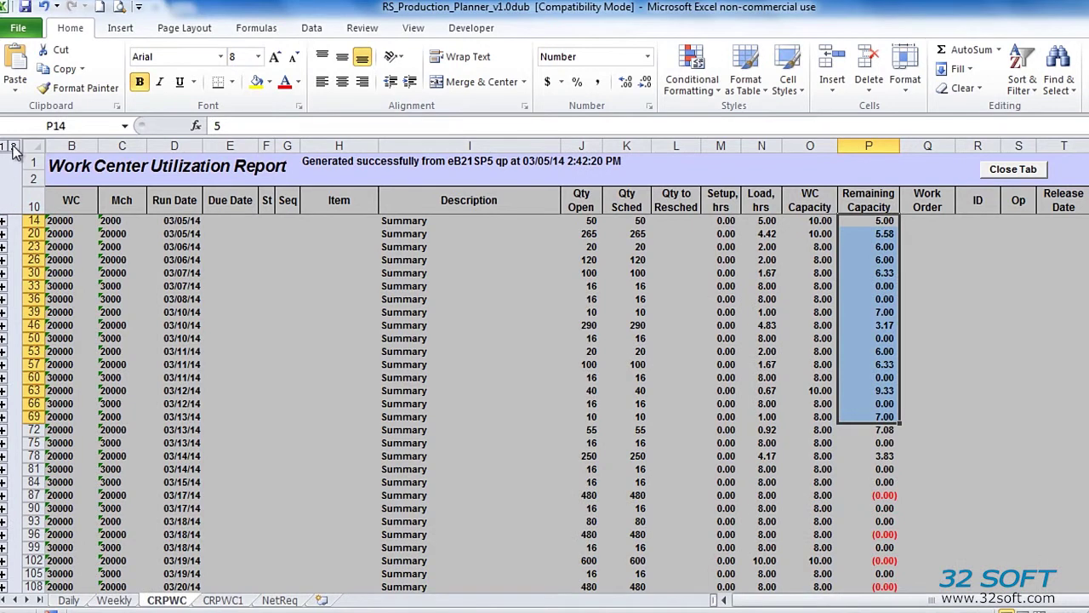
pyautogui.click(13, 146)
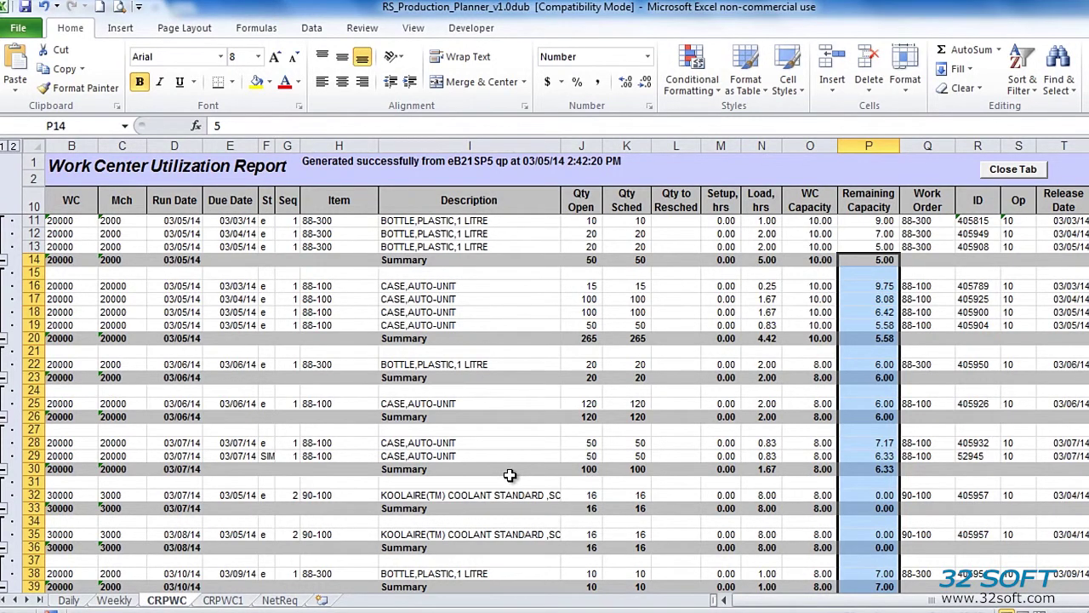
# Generate the production line utilization report from the Daily sheet and review it with all detail rows expanded.
pyautogui.click(69, 600)
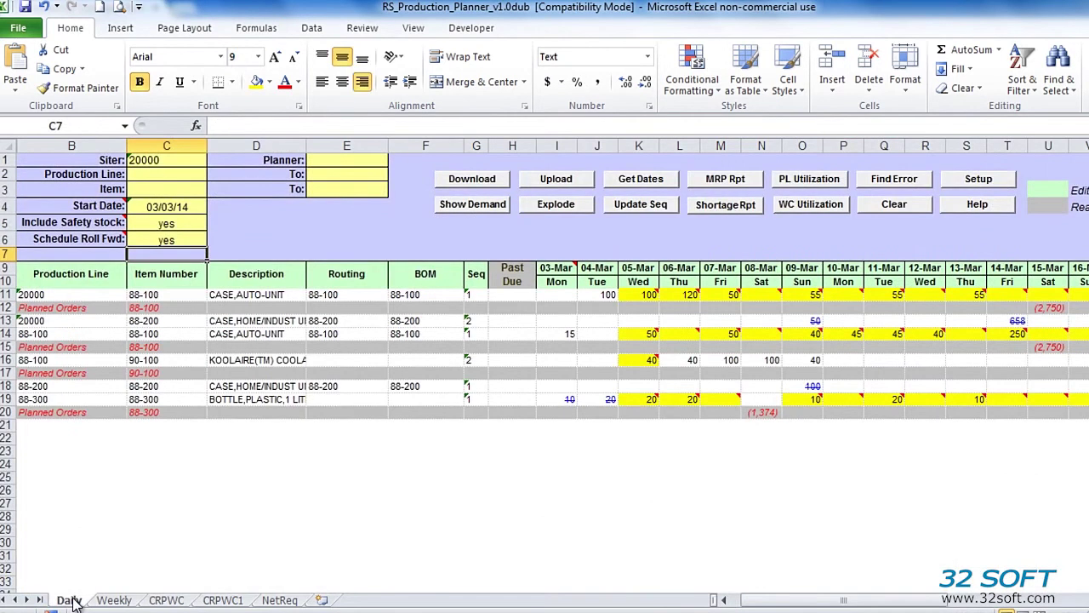
pyautogui.click(810, 179)
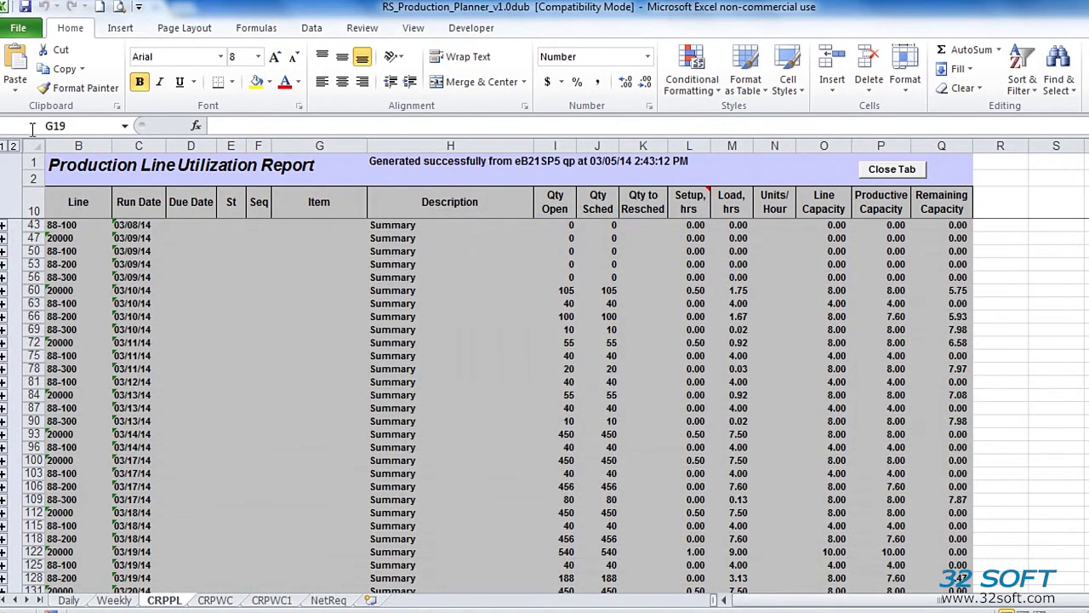
pyautogui.click(13, 146)
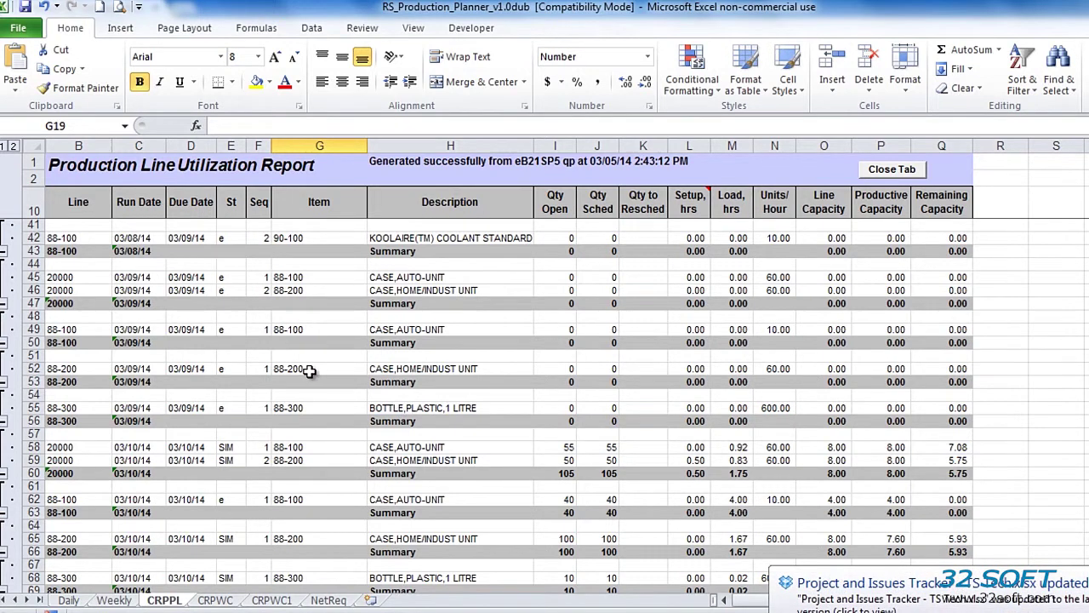
pyautogui.click(692, 462)
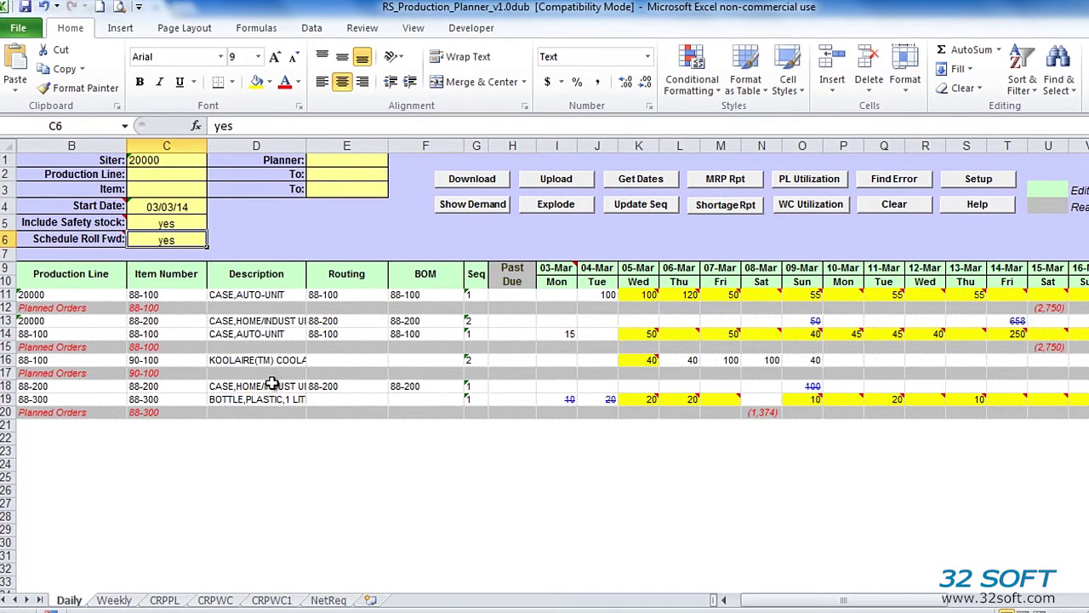
# Download the daily schedule again and review the sequence numbers of all its lines.
pyautogui.click(485, 187)
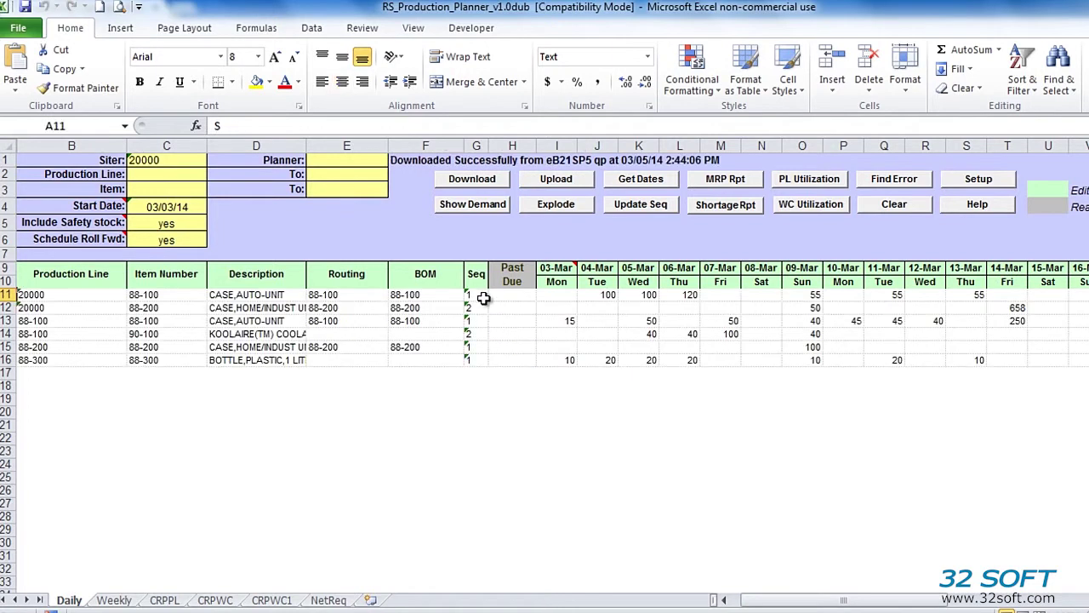
pyautogui.moveTo(483, 297); pyautogui.dragTo(490, 361)
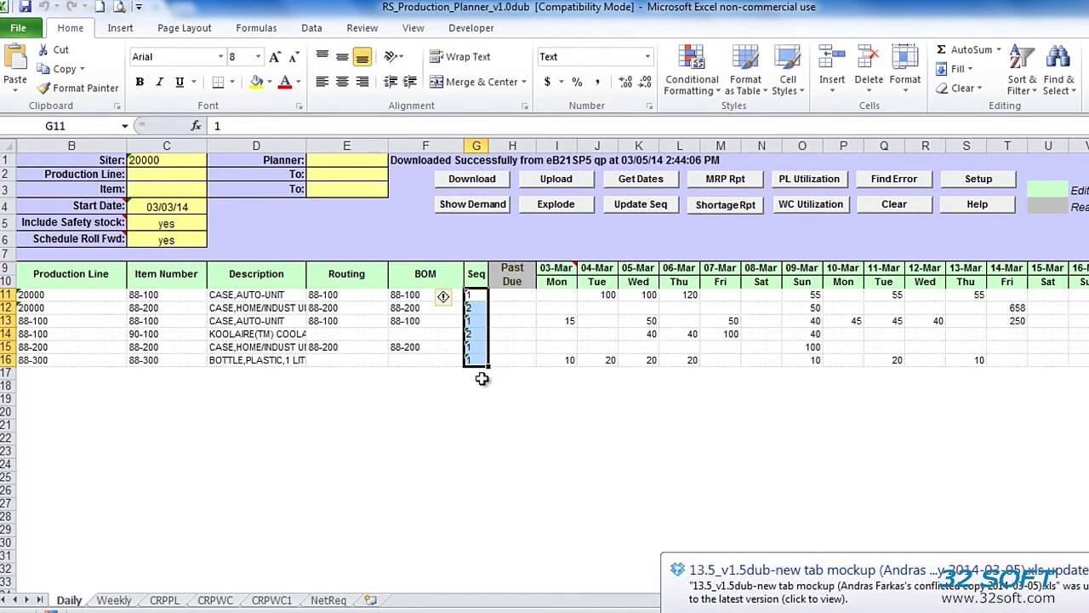
pyautogui.click(475, 295)
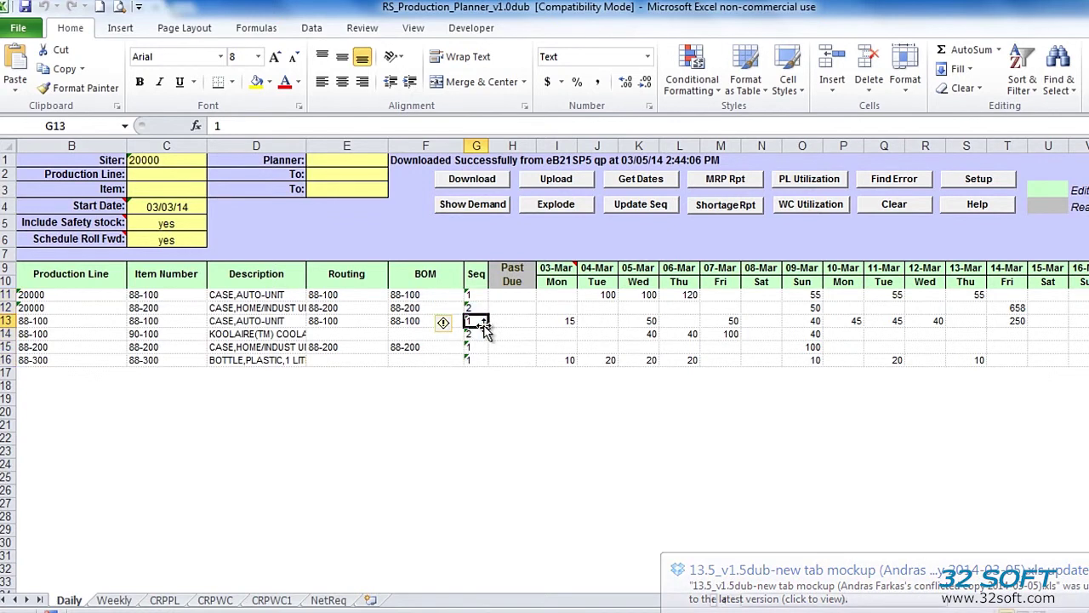
# Set the sequence on line 20000 to 1 for item 88-200 and 2 for item 88-100, and update the sequence.
pyautogui.doubleClick(477, 309)
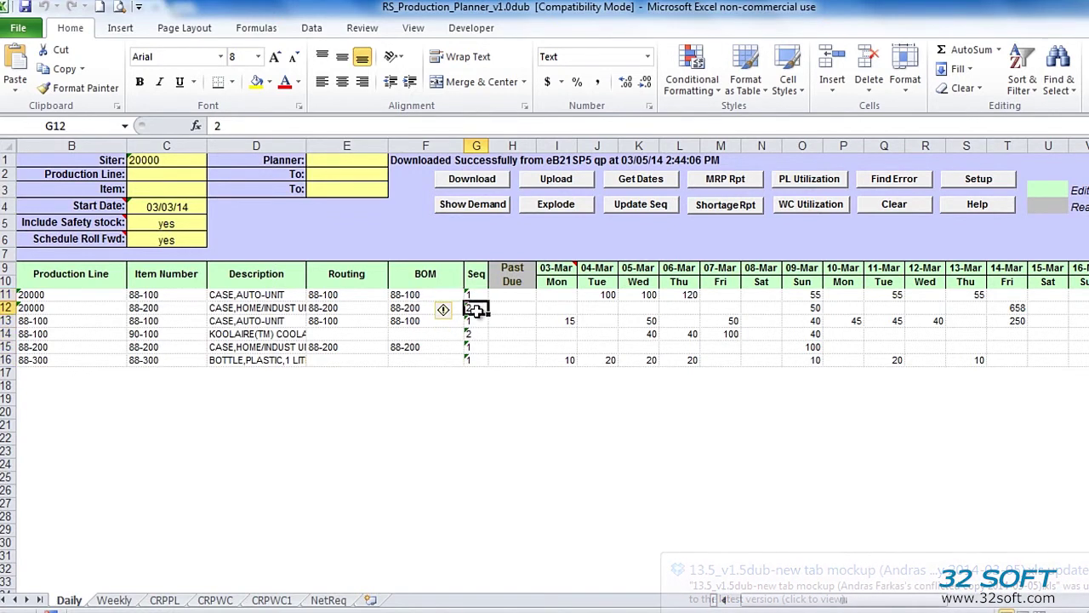
pyautogui.press('Escape')
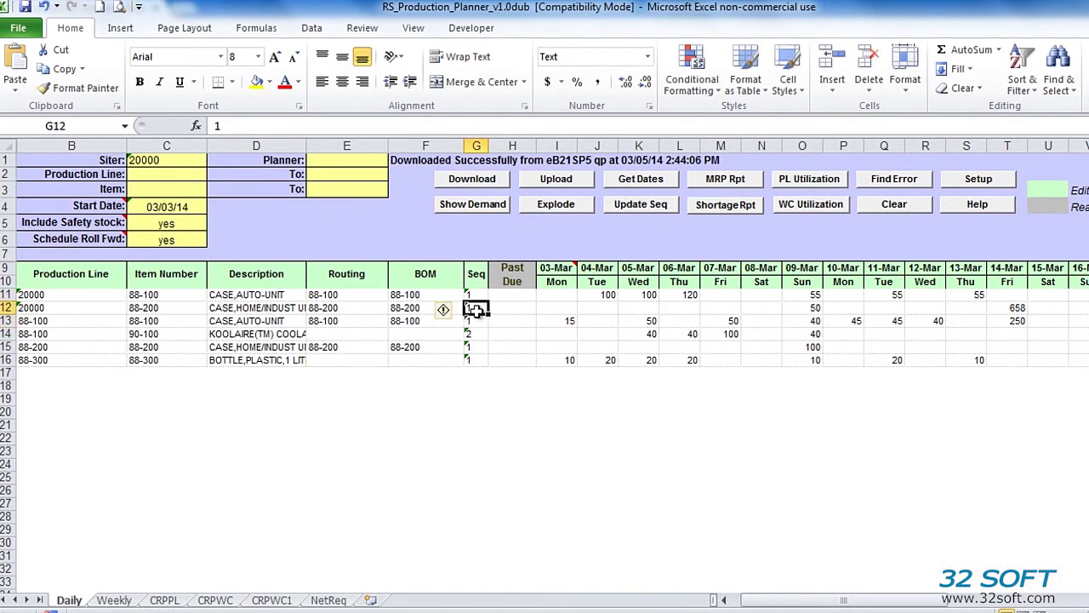
pyautogui.click(470, 294)
pyautogui.write('2')
pyautogui.press('Return')
pyautogui.click(628, 206)
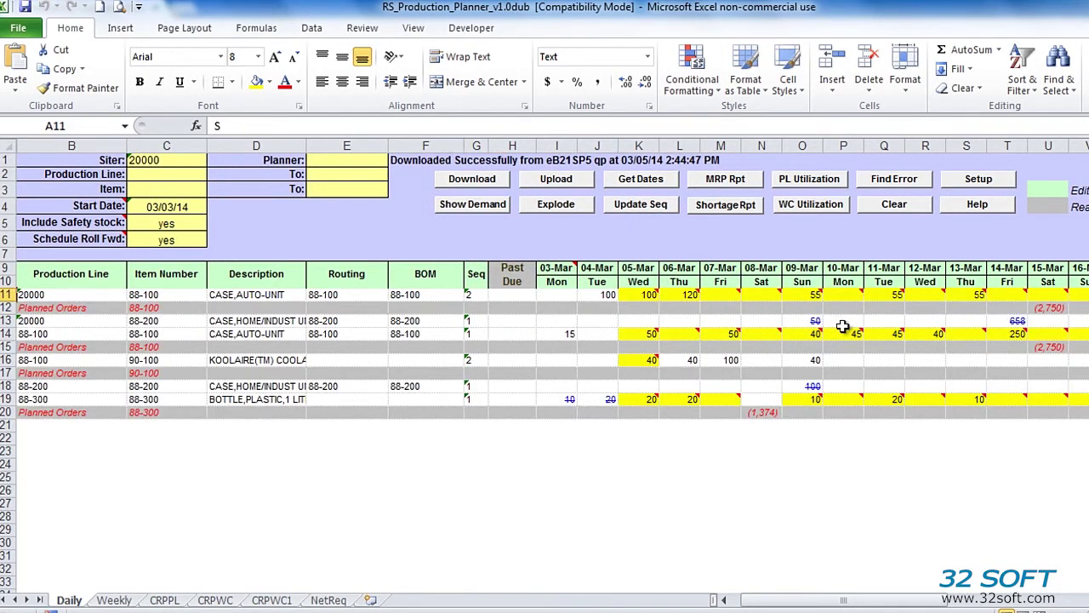
# Schedule 1,000 of item 88-300 for 08-Mar and 2,000 of item 88-100 on line 20000 for 15-Mar, and upload the schedule.
pyautogui.click(754, 398)
pyautogui.write('1')
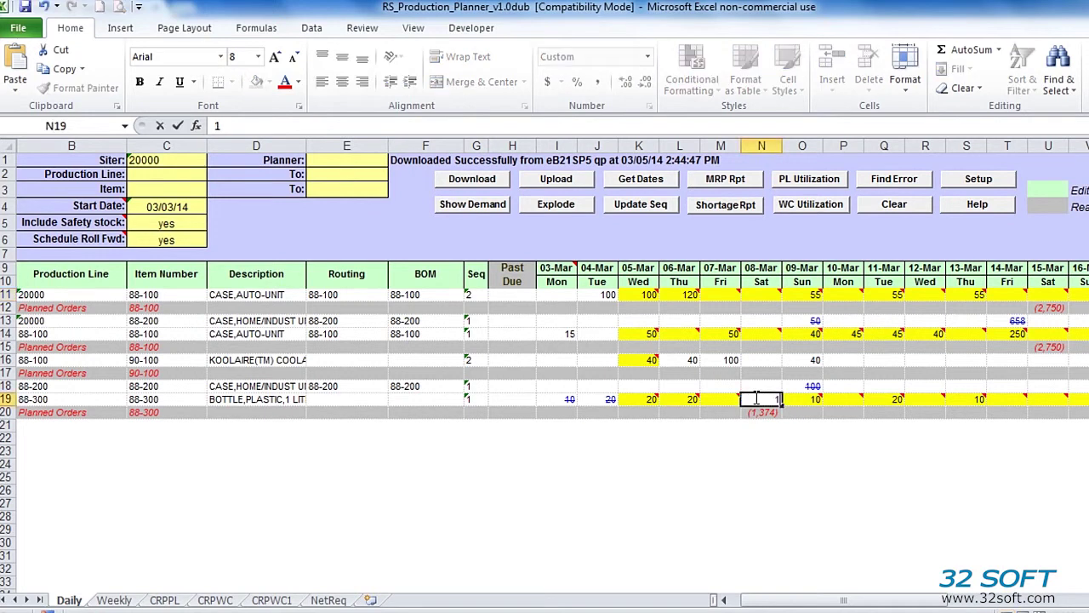
pyautogui.write(',000')
pyautogui.press('Return')
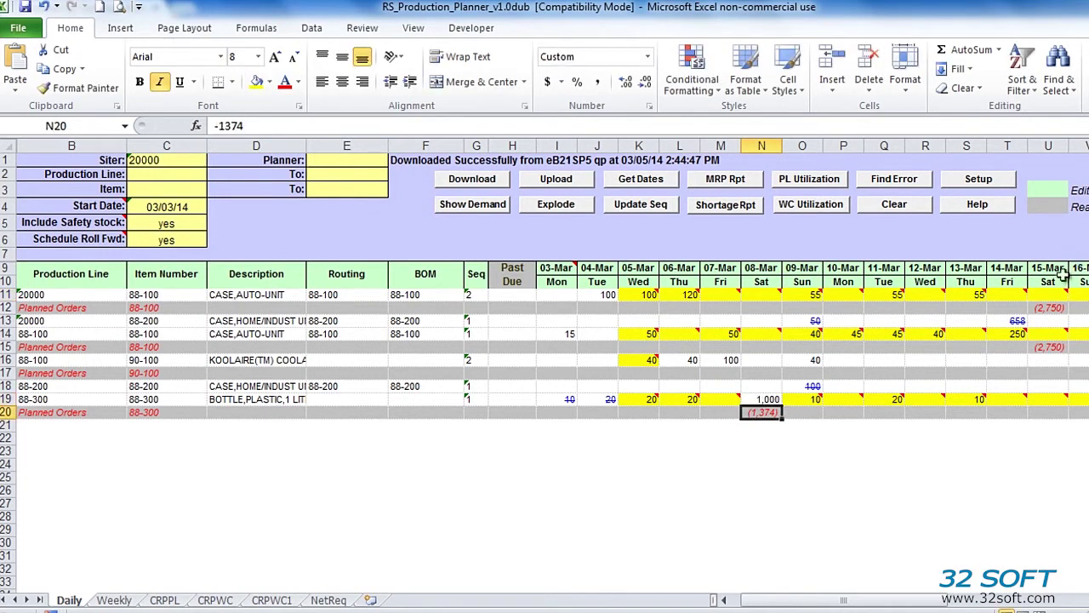
pyautogui.click(1045, 294)
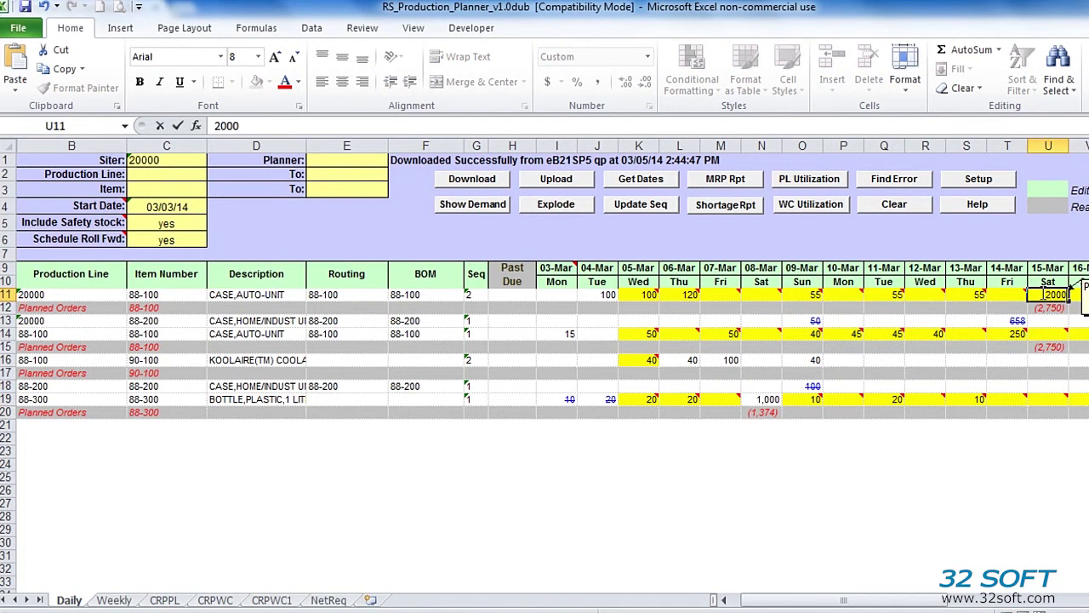
pyautogui.press('Return')
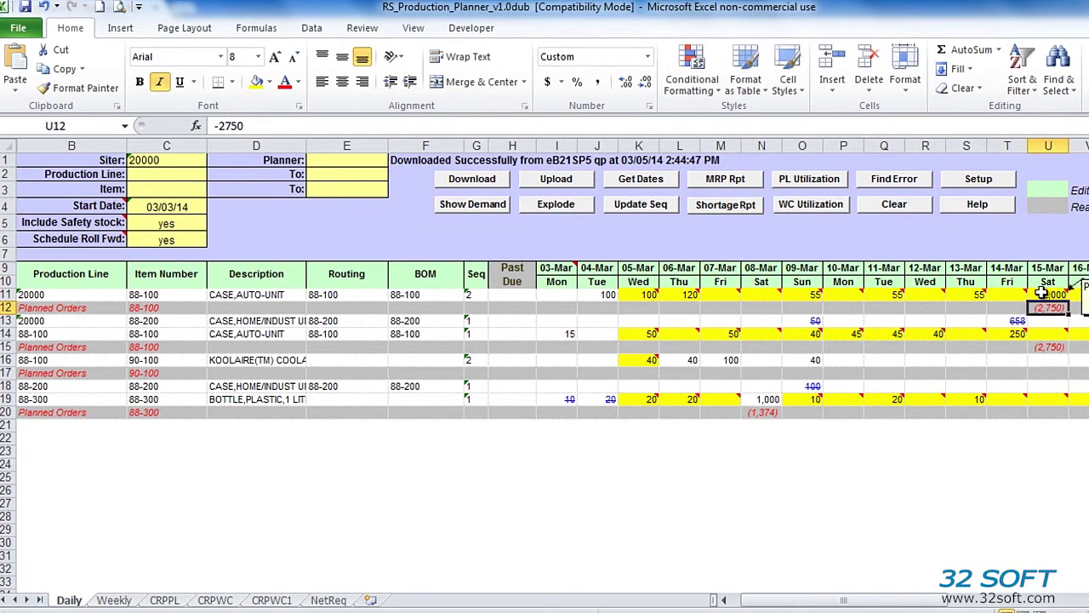
pyautogui.click(556, 180)
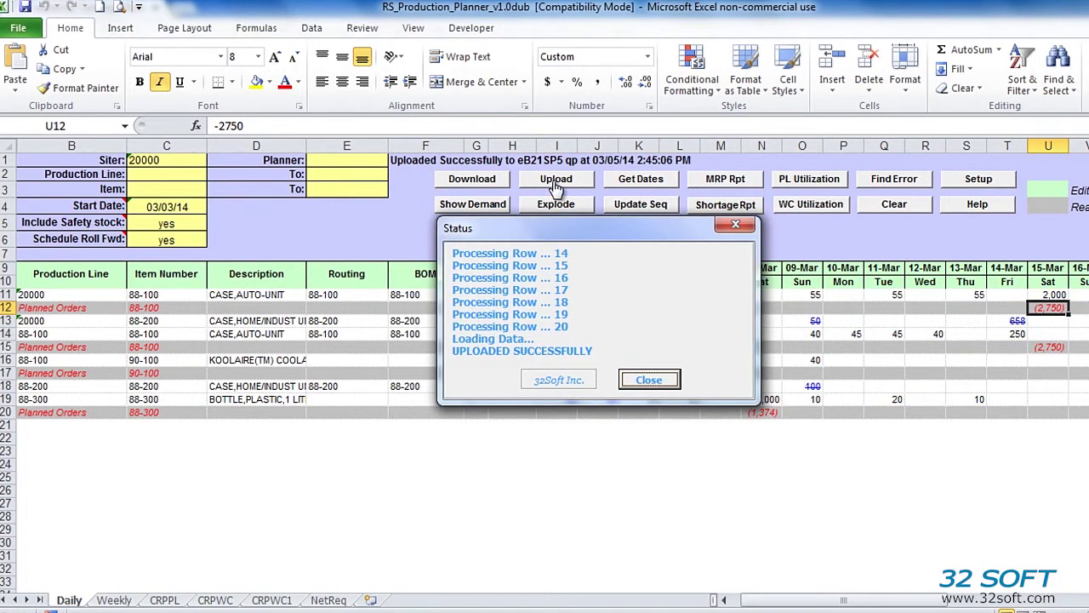
pyautogui.click(648, 381)
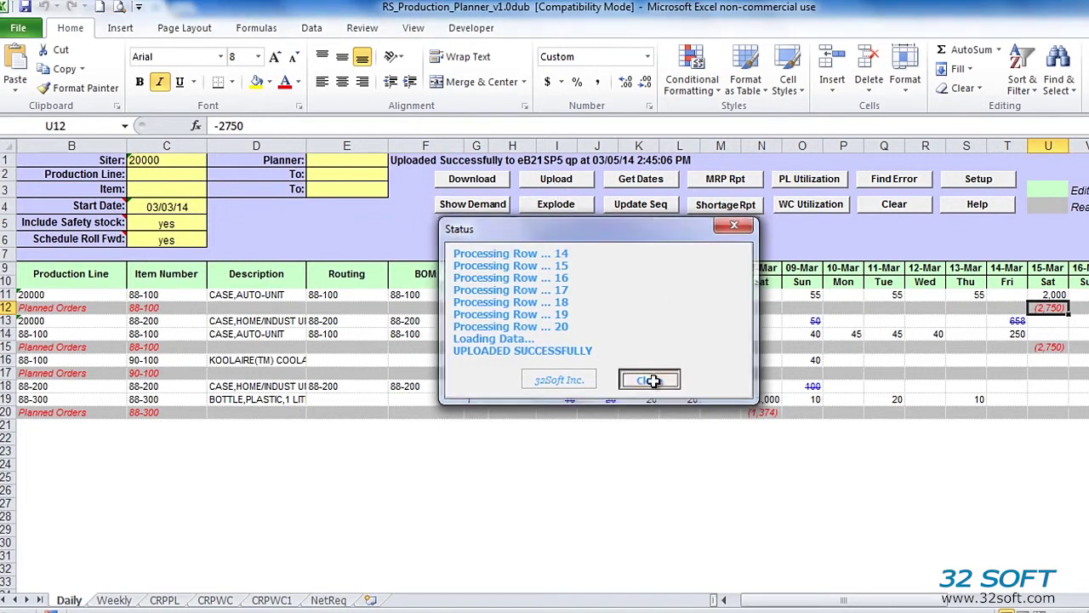
# Try to upload the schedule with item number 88-100a in row 11 and routing 88-2001 in row 18, and inspect the flagged routing.
pyautogui.click(180, 310)
pyautogui.doubleClick(180, 296)
pyautogui.write('a')
pyautogui.press('Return')
pyautogui.click(555, 179)
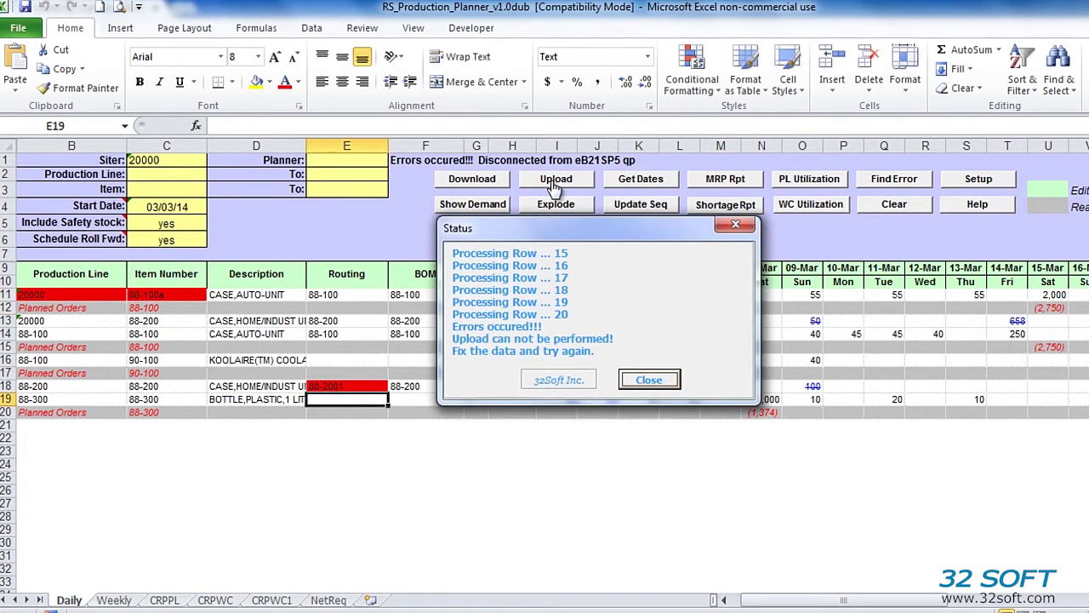
pyautogui.click(664, 380)
pyautogui.moveTo(354, 386)
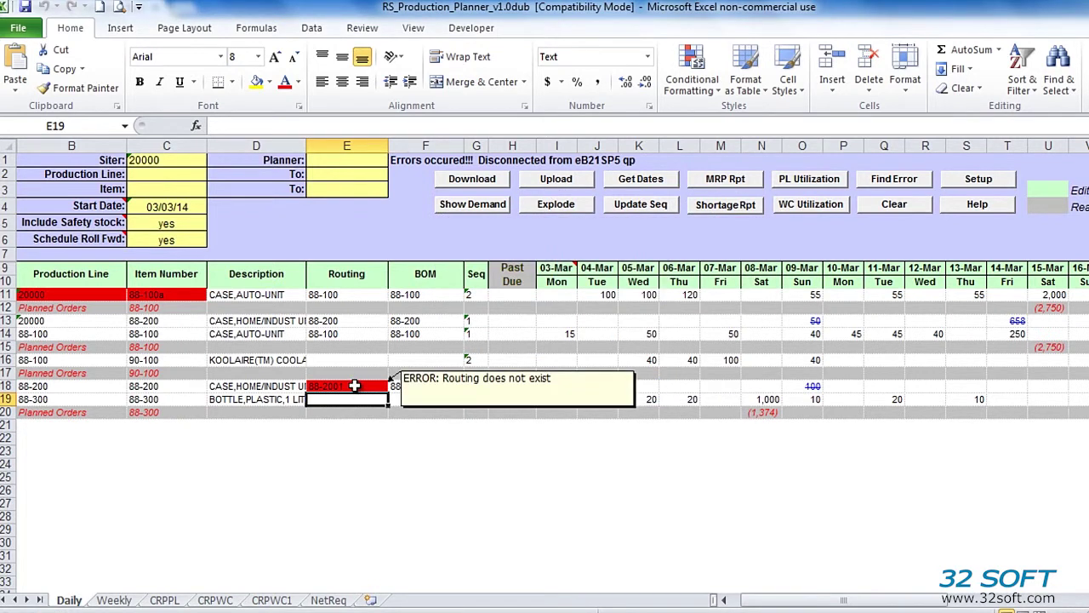
# Correct the item number in row 11 to 88-100 and the routing in row 18 to 88-200, and upload the schedule again.
pyautogui.click(187, 296)
pyautogui.doubleClick(188, 296)
pyautogui.press('BackSpace')
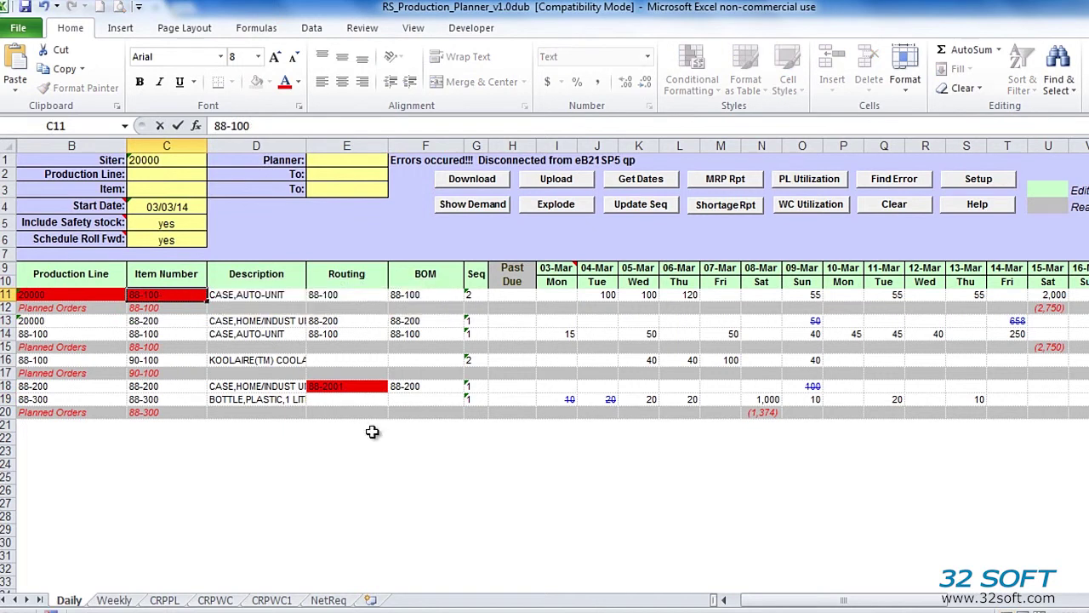
pyautogui.click(359, 386)
pyautogui.doubleClick(358, 386)
pyautogui.press('BackSpace')
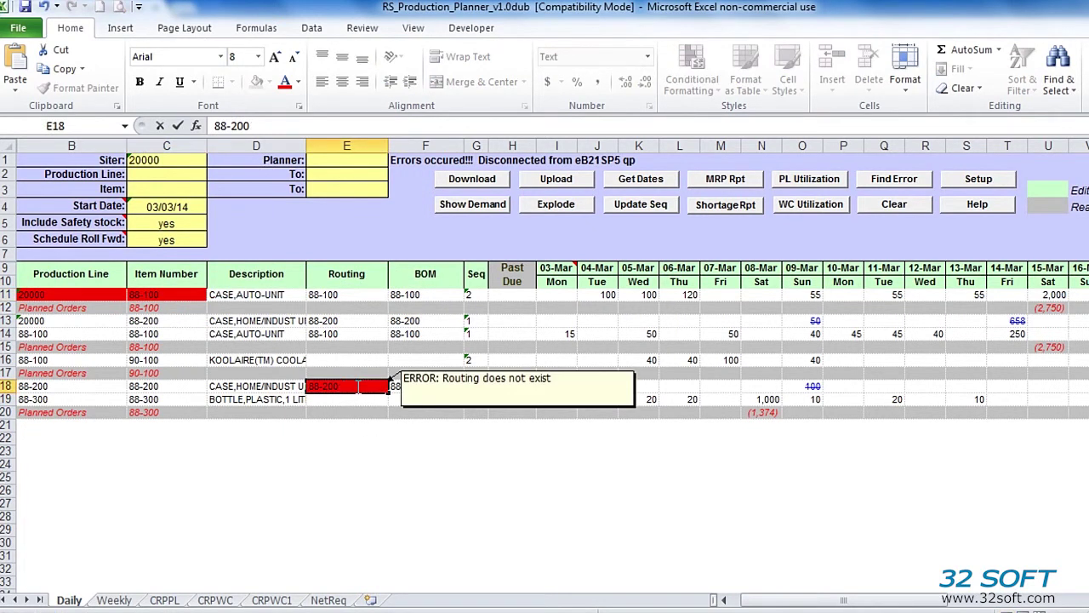
pyautogui.press('Return')
pyautogui.click(368, 438)
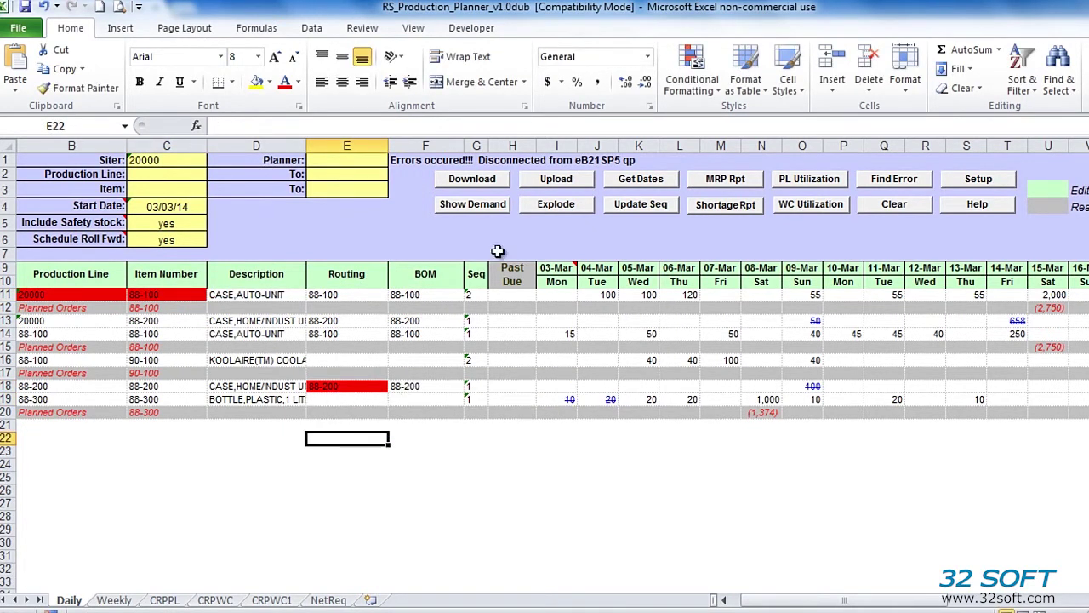
pyautogui.click(549, 182)
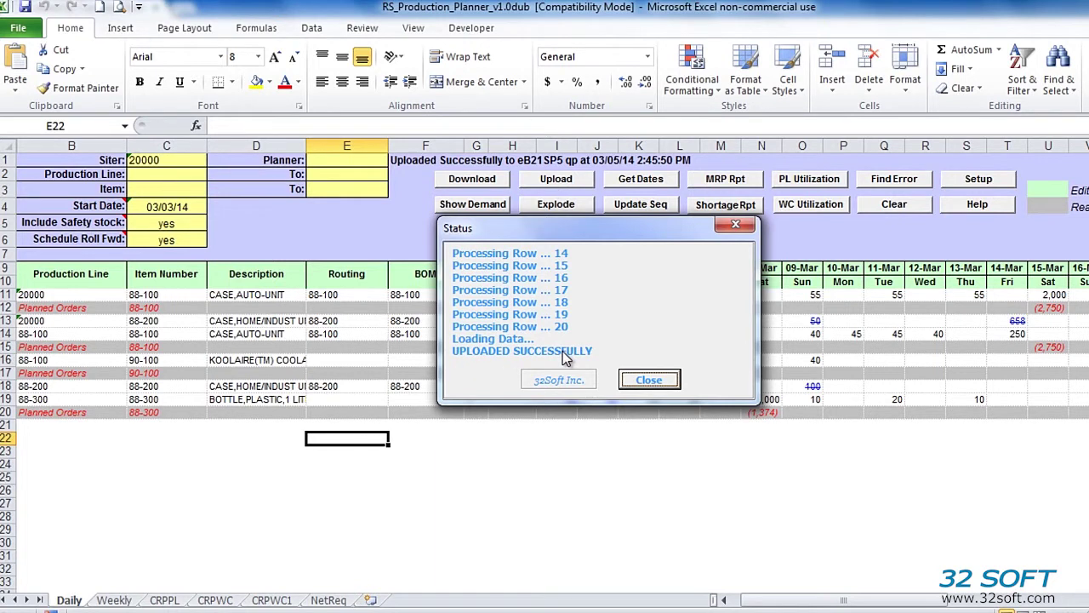
pyautogui.click(649, 380)
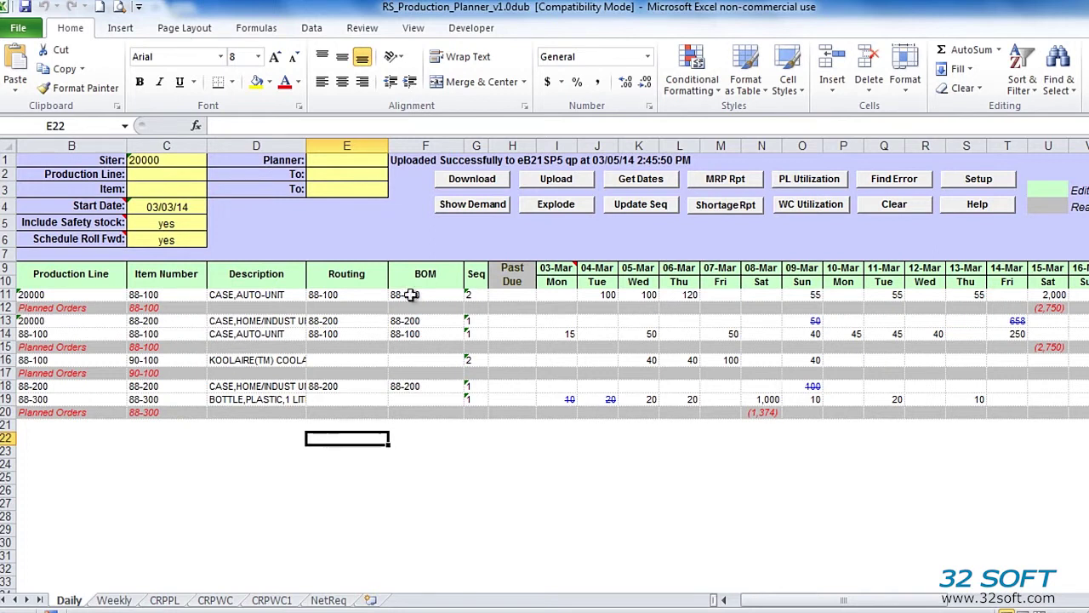
# Download the daily schedule again and check the quantities of item 90-100 for 07-Mar and 05-Mar.
pyautogui.click(475, 181)
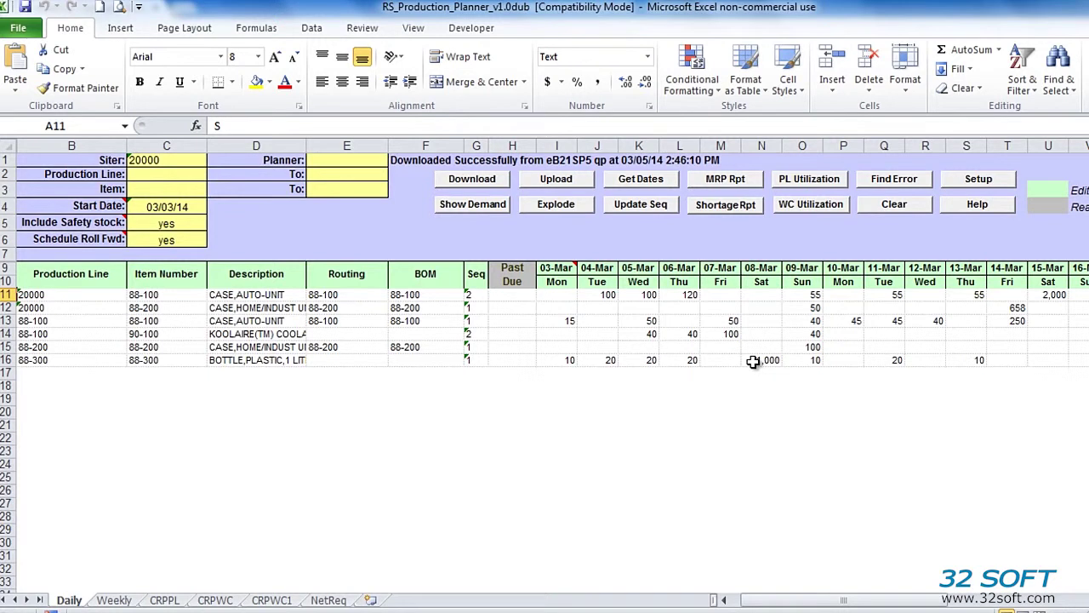
pyautogui.click(724, 334)
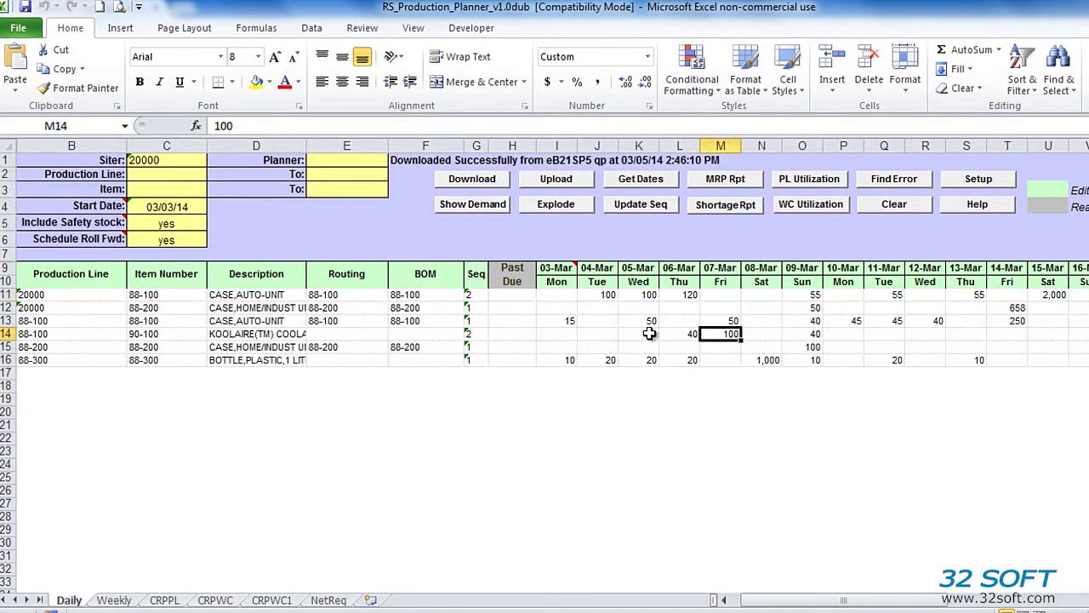
pyautogui.click(650, 334)
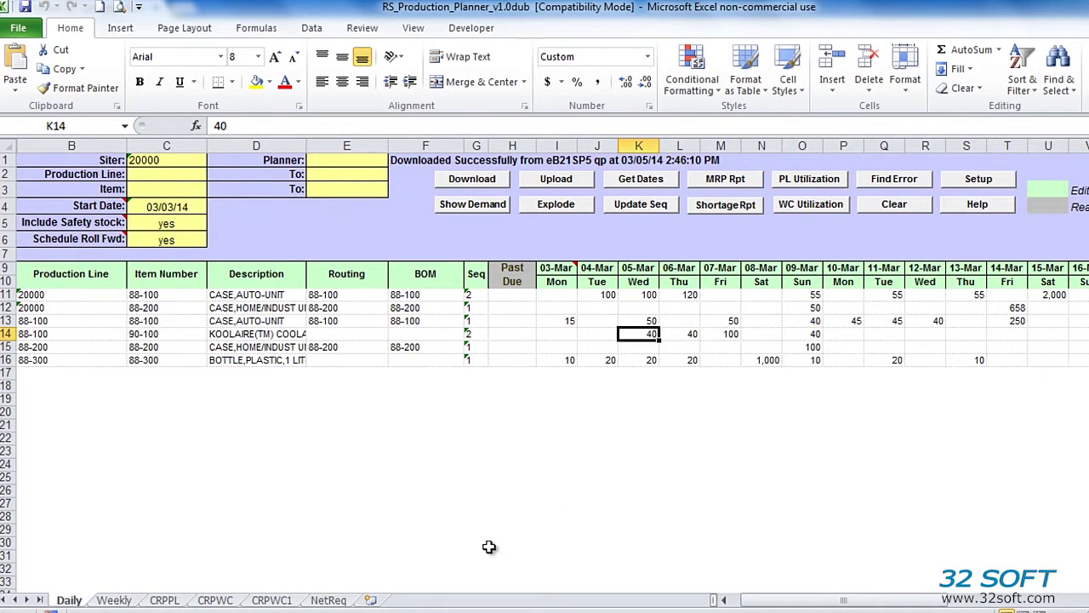
# Compare the Daily sheet's date columns with the Weekly sheet, and download the weekly schedule starting 03/24/14 for site 20000.
pyautogui.click(116, 600)
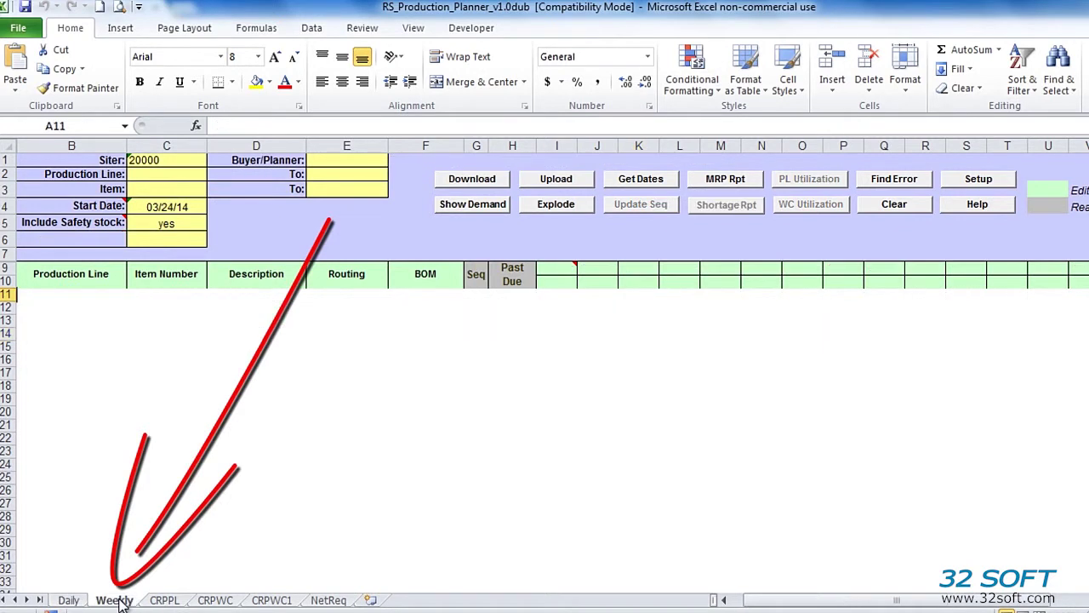
pyautogui.click(58, 601)
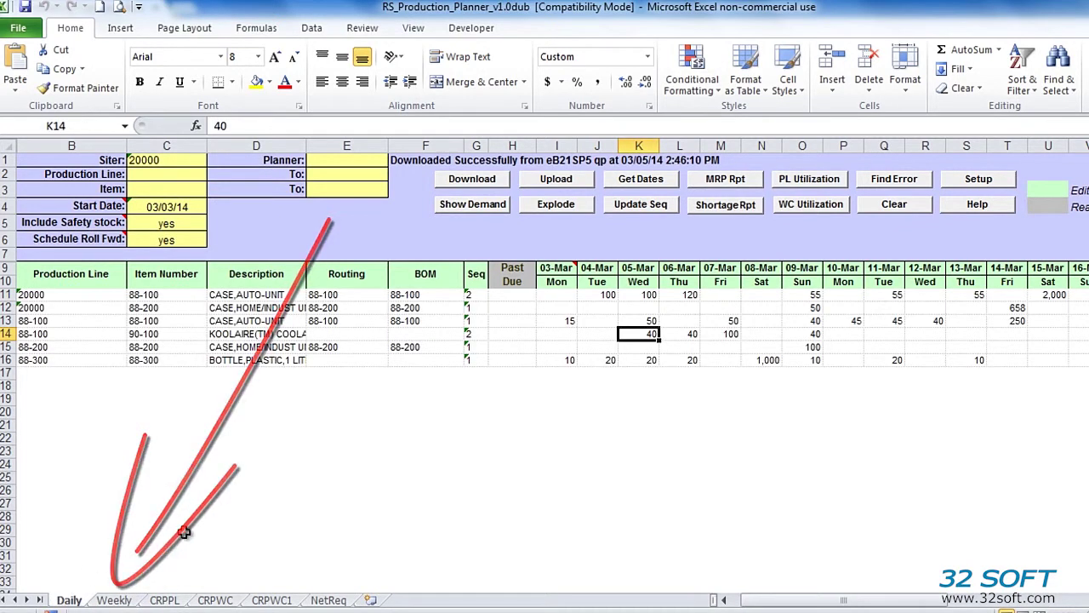
pyautogui.click(678, 267)
pyautogui.click(720, 268)
pyautogui.hotkey('ctrl', 'pagedown')
pyautogui.click(473, 179)
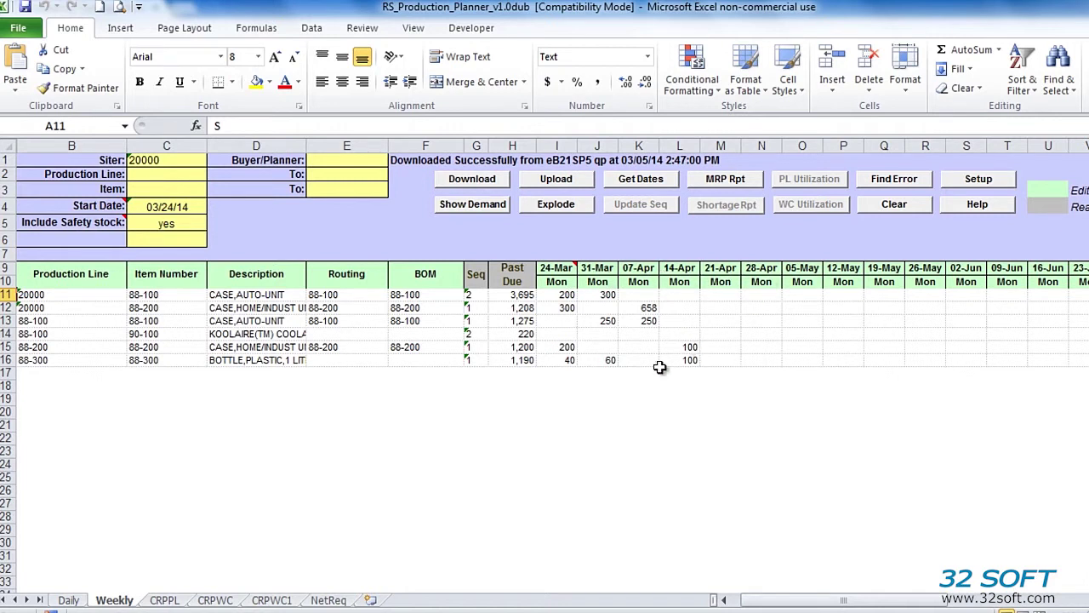
# Run the schedule explosion for site 20000 from the Daily sheet.
pyautogui.click(70, 599)
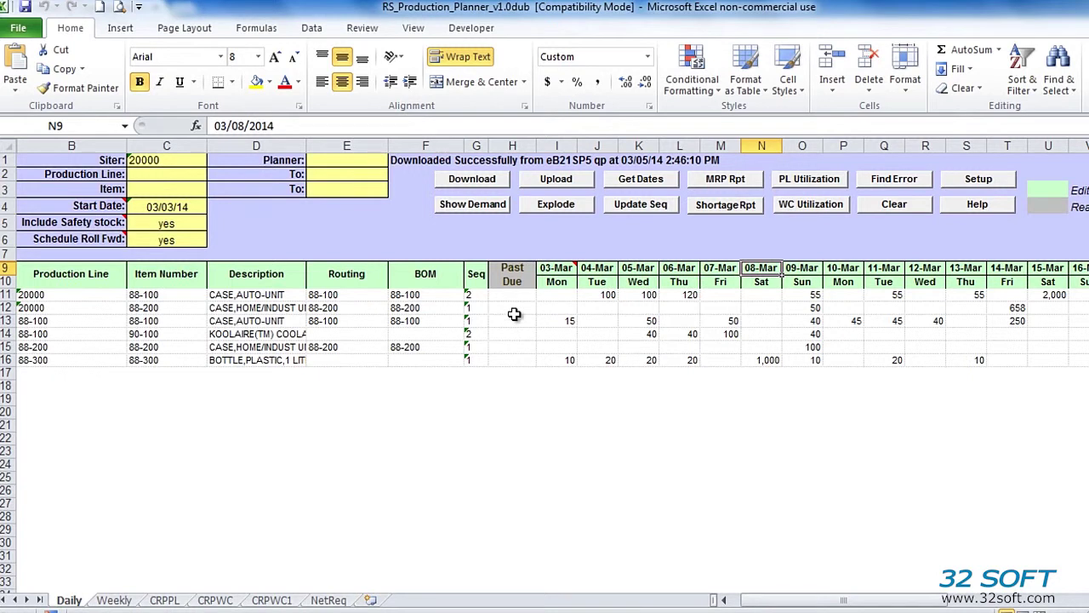
pyautogui.click(568, 209)
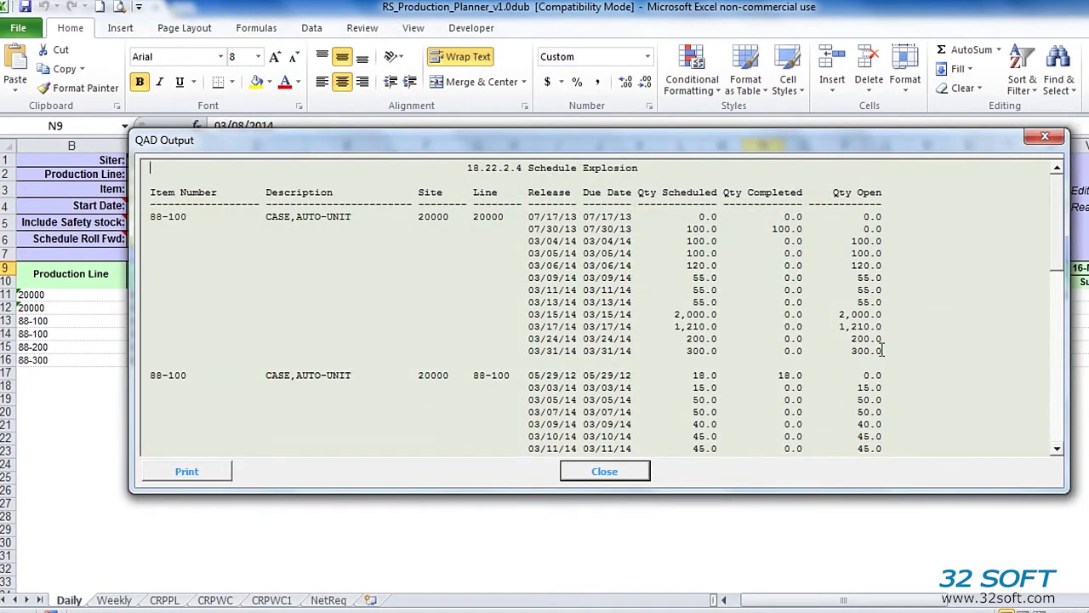
# Close the schedule explosion output and set the 07-Mar quantity of item 88-100 on production line 20000 to 1000.
pyautogui.click(604, 471)
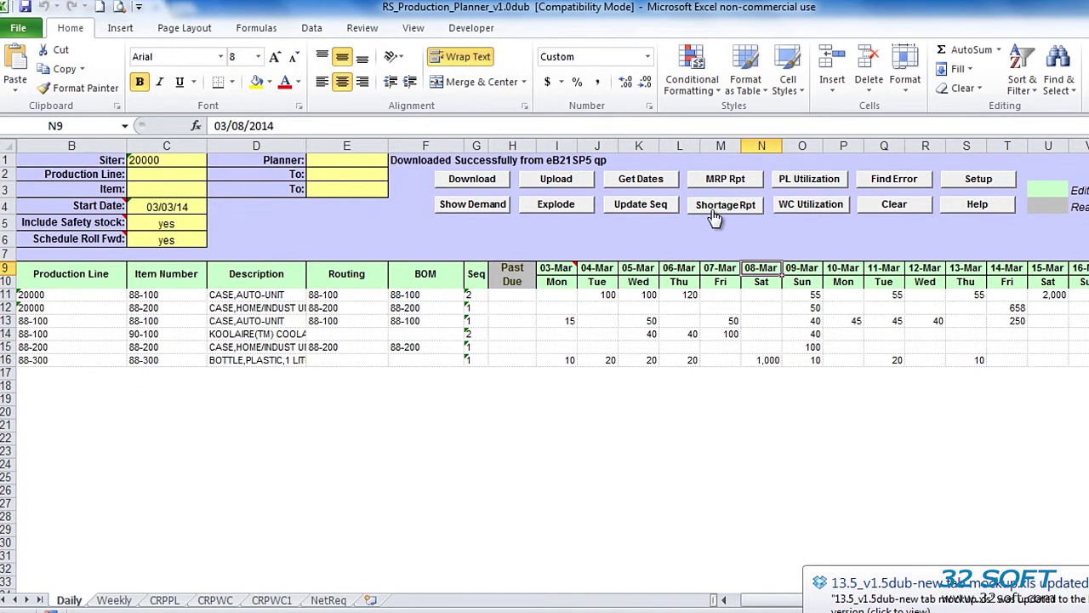
pyautogui.click(722, 295)
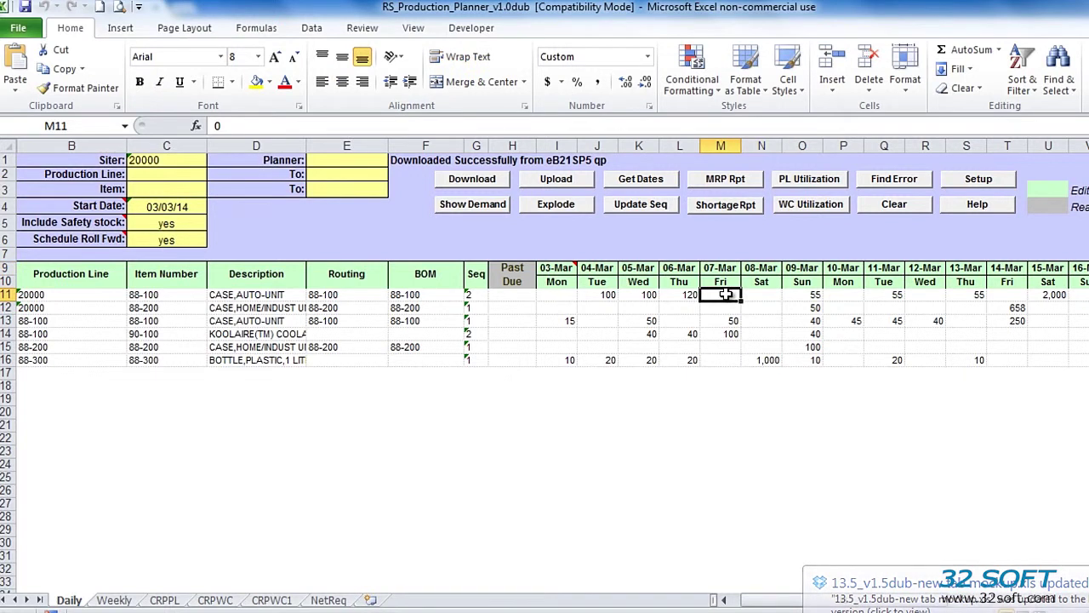
pyautogui.write('1,00')
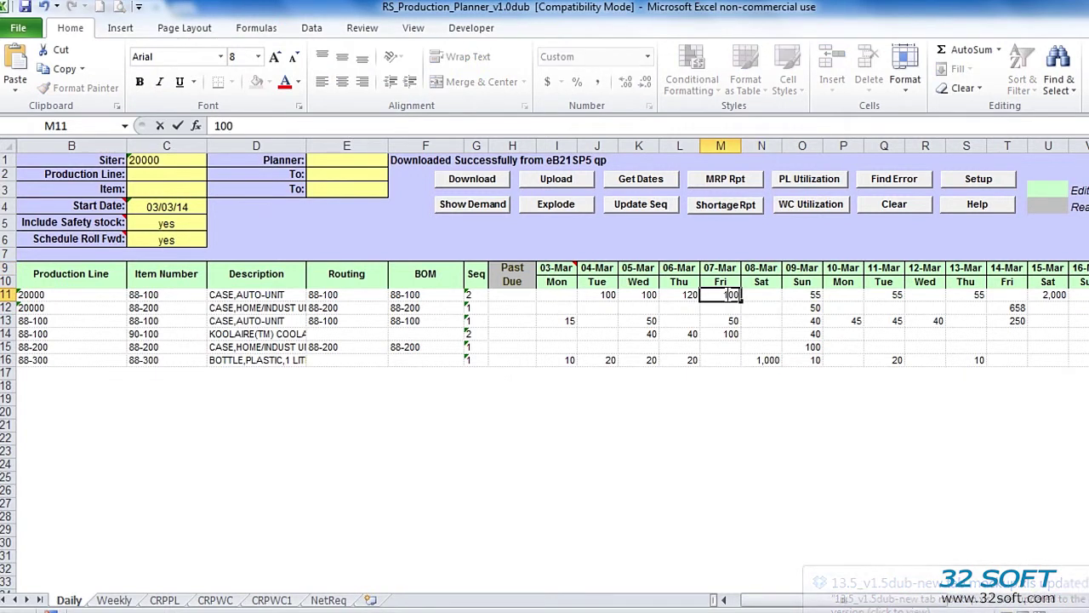
pyautogui.write('0')
pyautogui.press('Return')
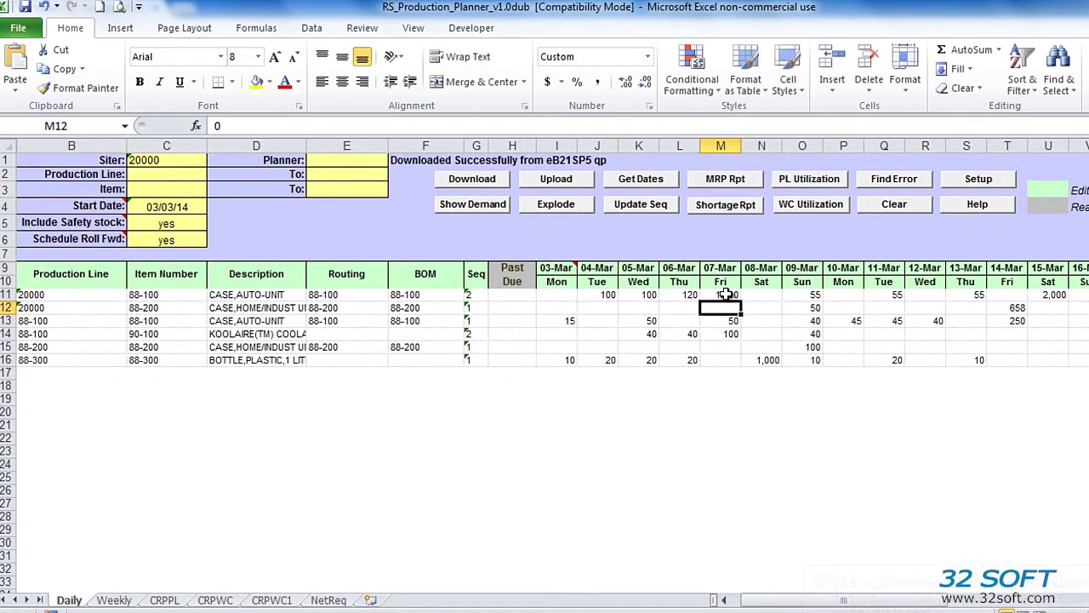
# Generate the component shortage report from the Daily sheet and review its required dates and planned PO quantities.
pyautogui.click(744, 210)
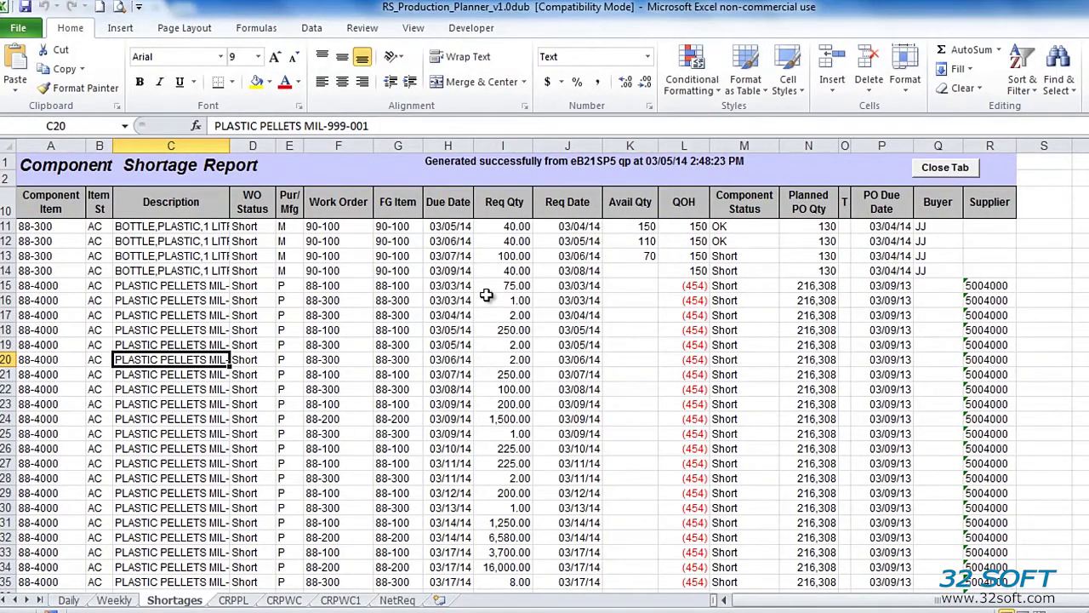
pyautogui.click(569, 207)
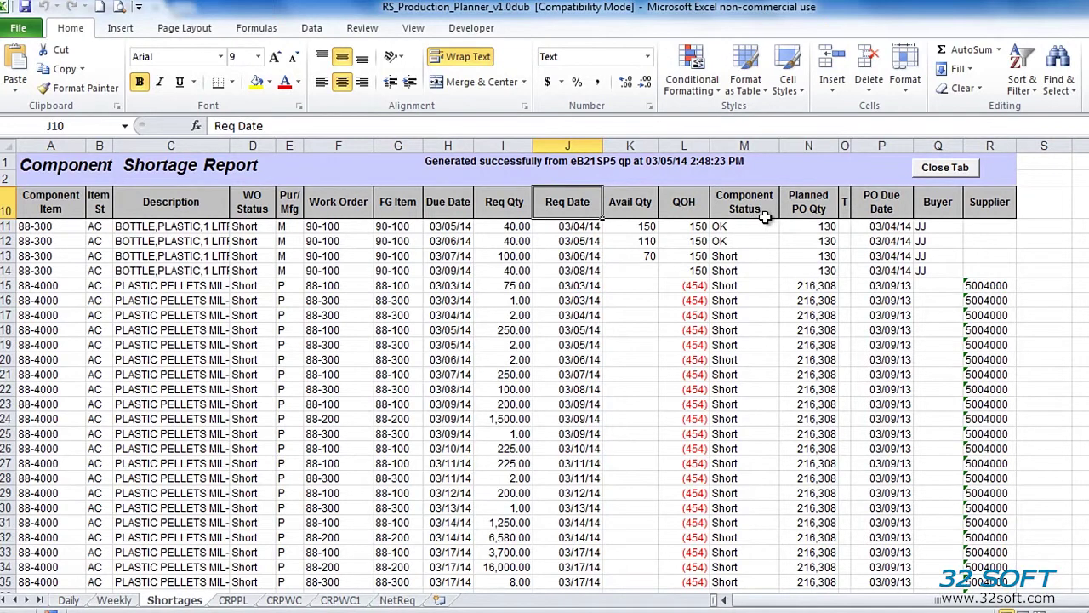
pyautogui.click(808, 210)
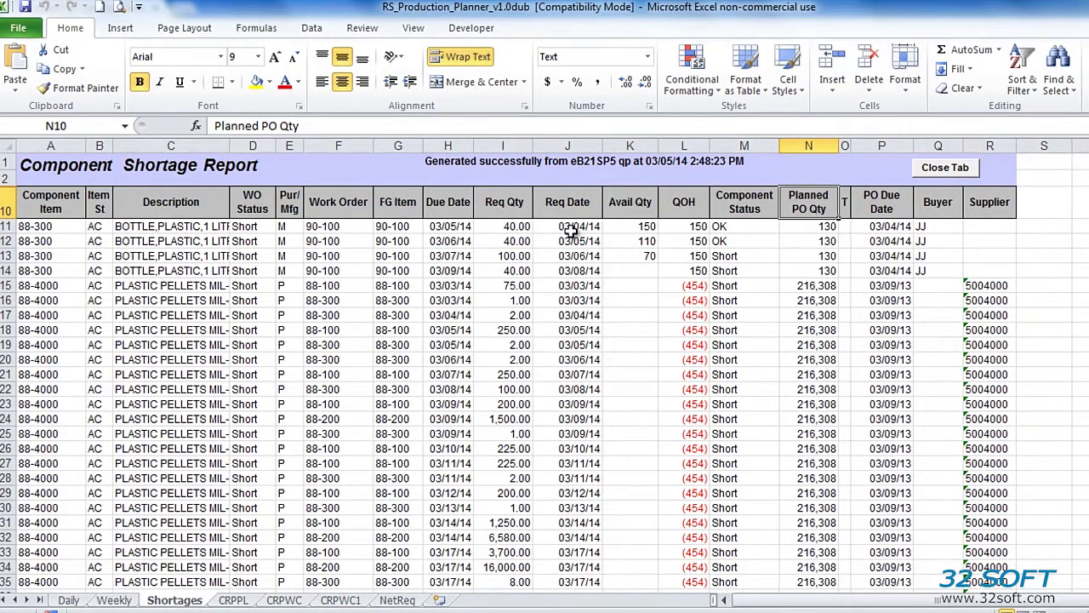
pyautogui.moveTo(572, 226); pyautogui.dragTo(572, 269)
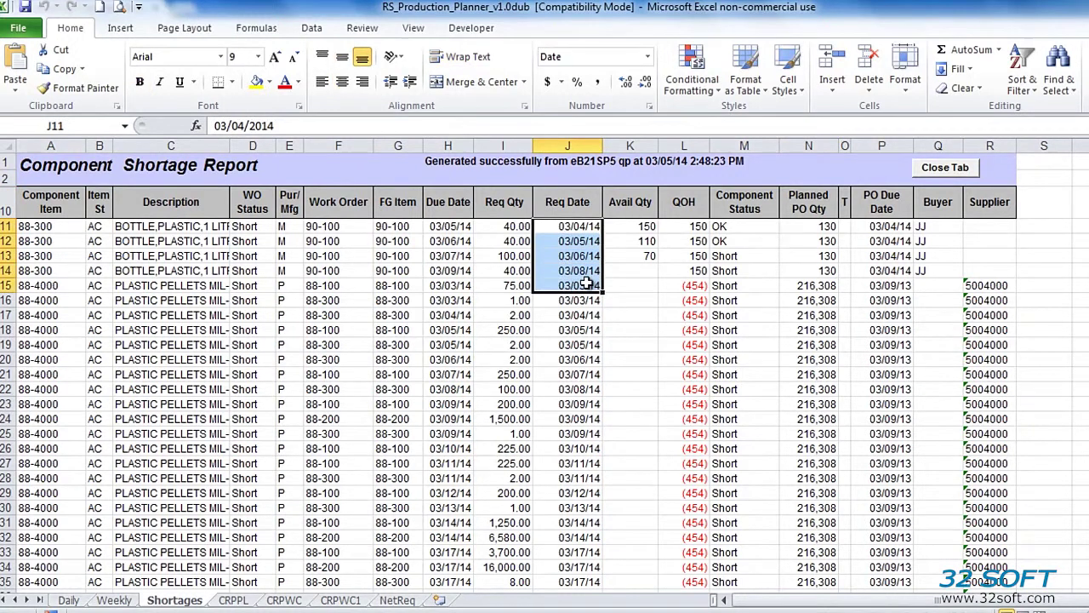
pyautogui.click(563, 317)
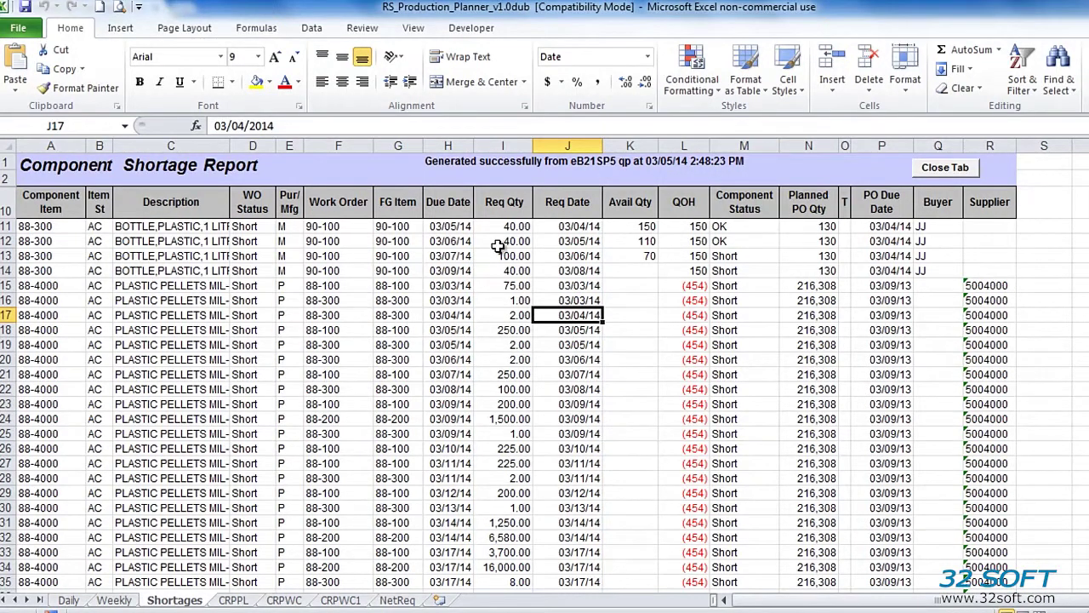
pyautogui.click(811, 242)
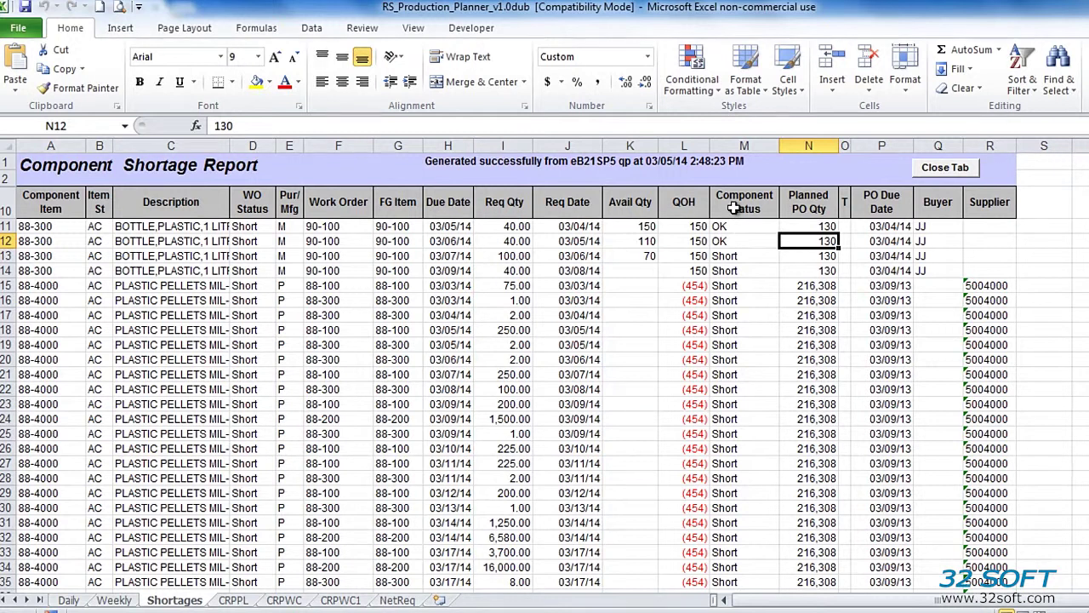
# Examine the Component Status column of the shortage report for items 88-300 and 88-4000.
pyautogui.moveTo(734, 208); pyautogui.dragTo(751, 404)
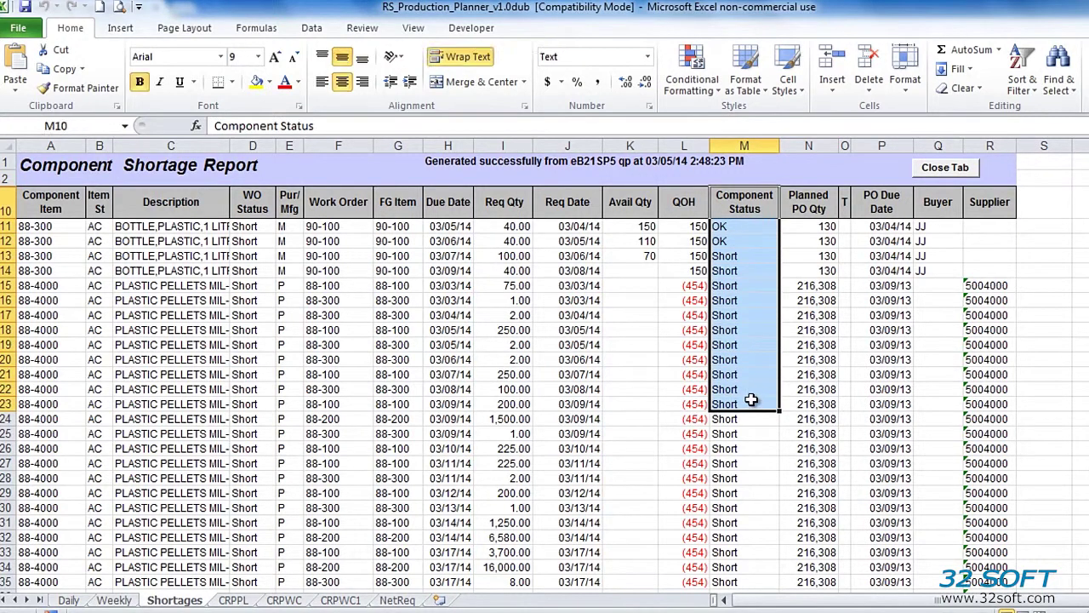
pyautogui.click(758, 448)
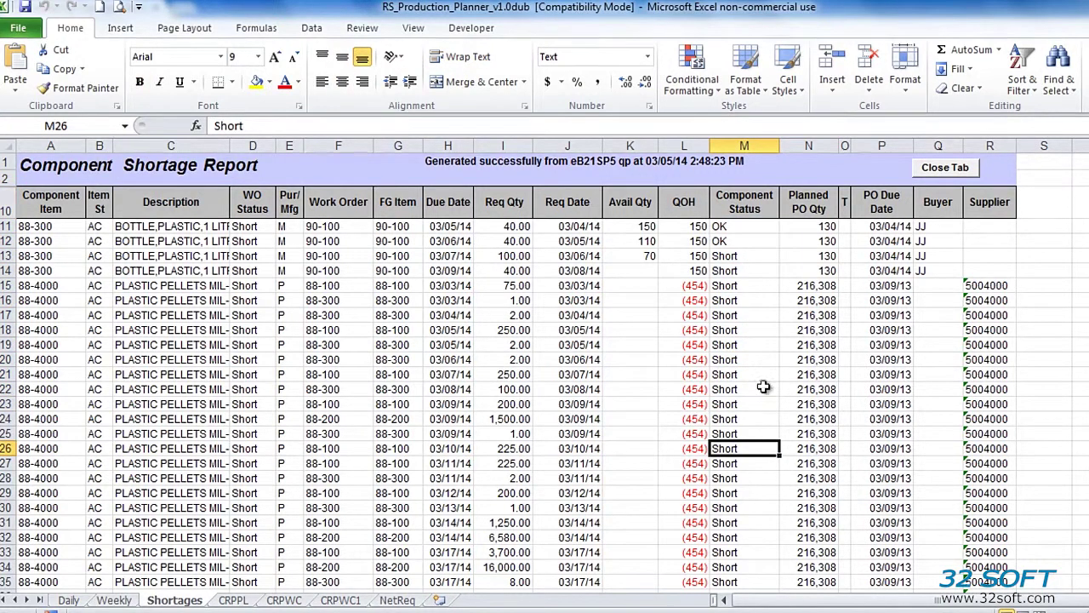
pyautogui.click(733, 228)
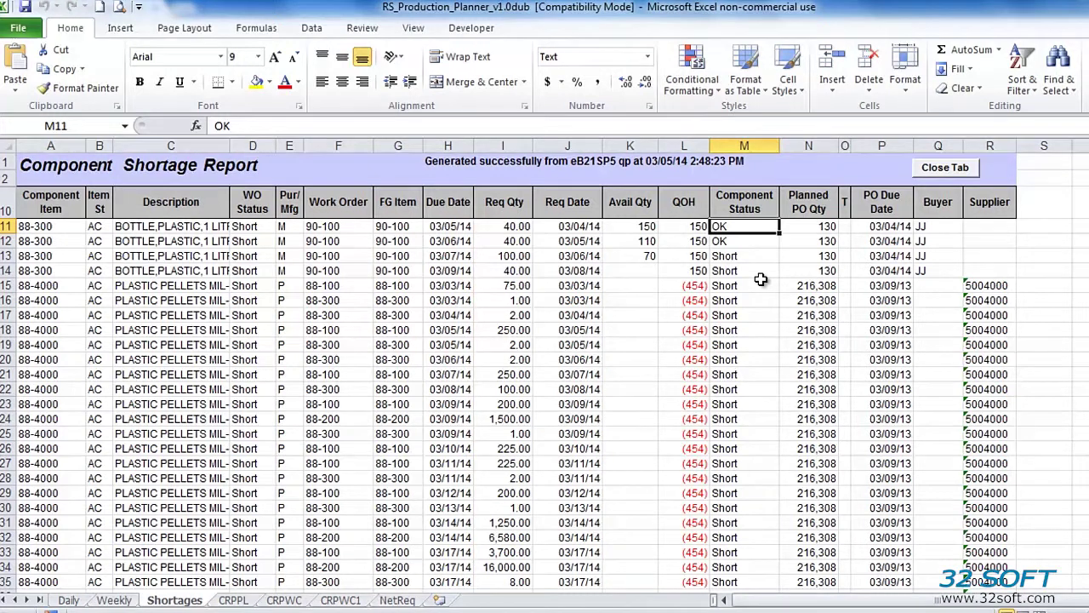
pyautogui.click(746, 357)
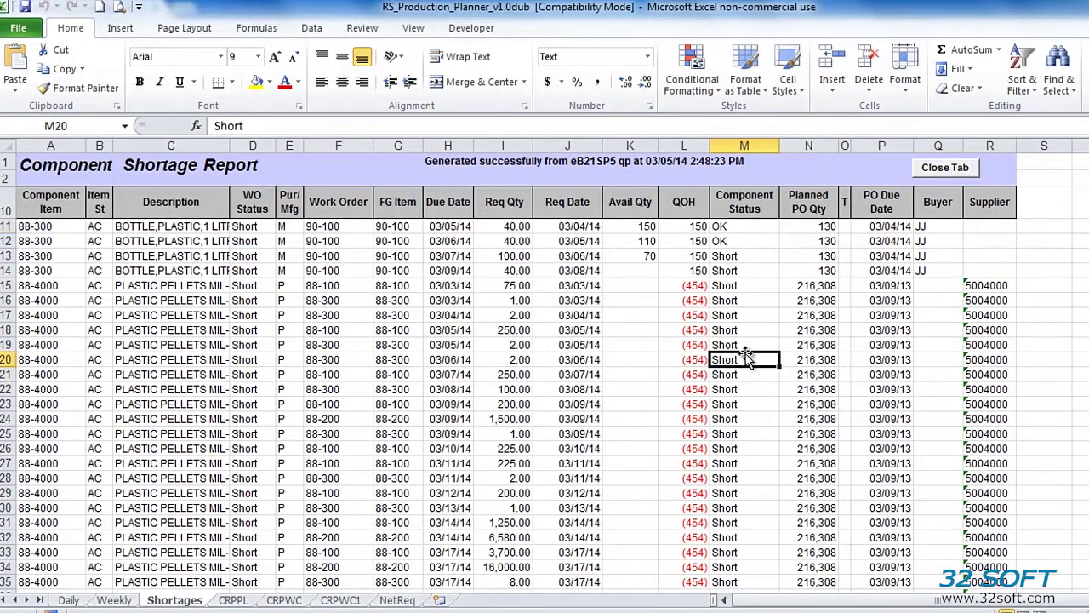